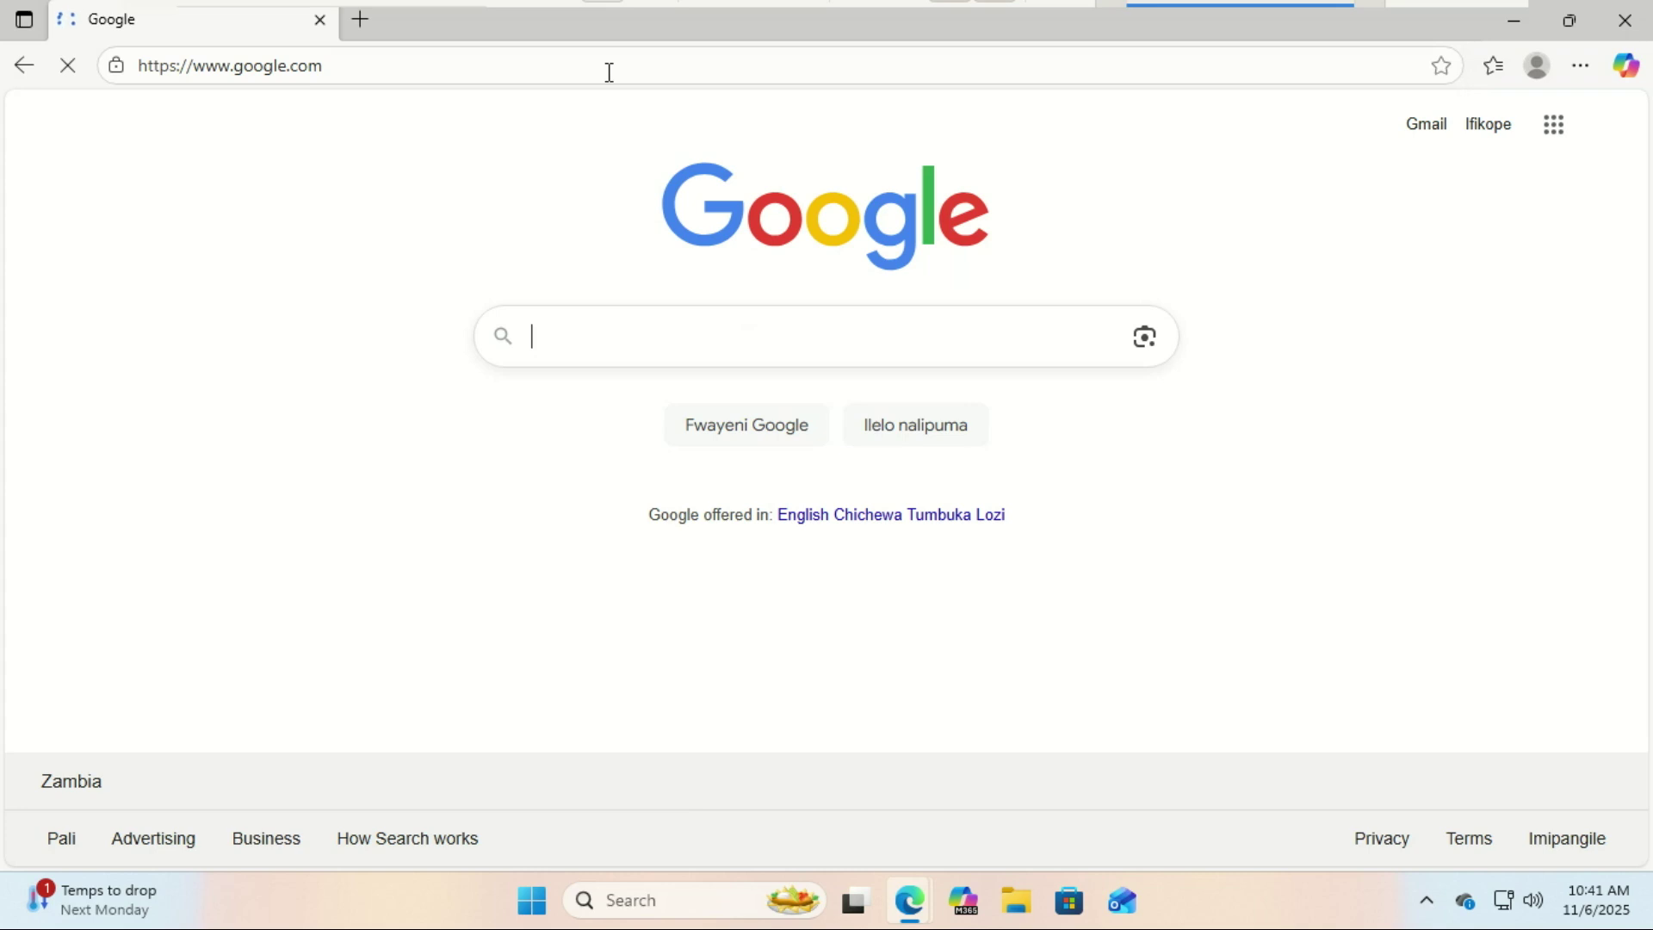
- Search Google for "google play games on pc"
{"action": "type", "text": "google"}
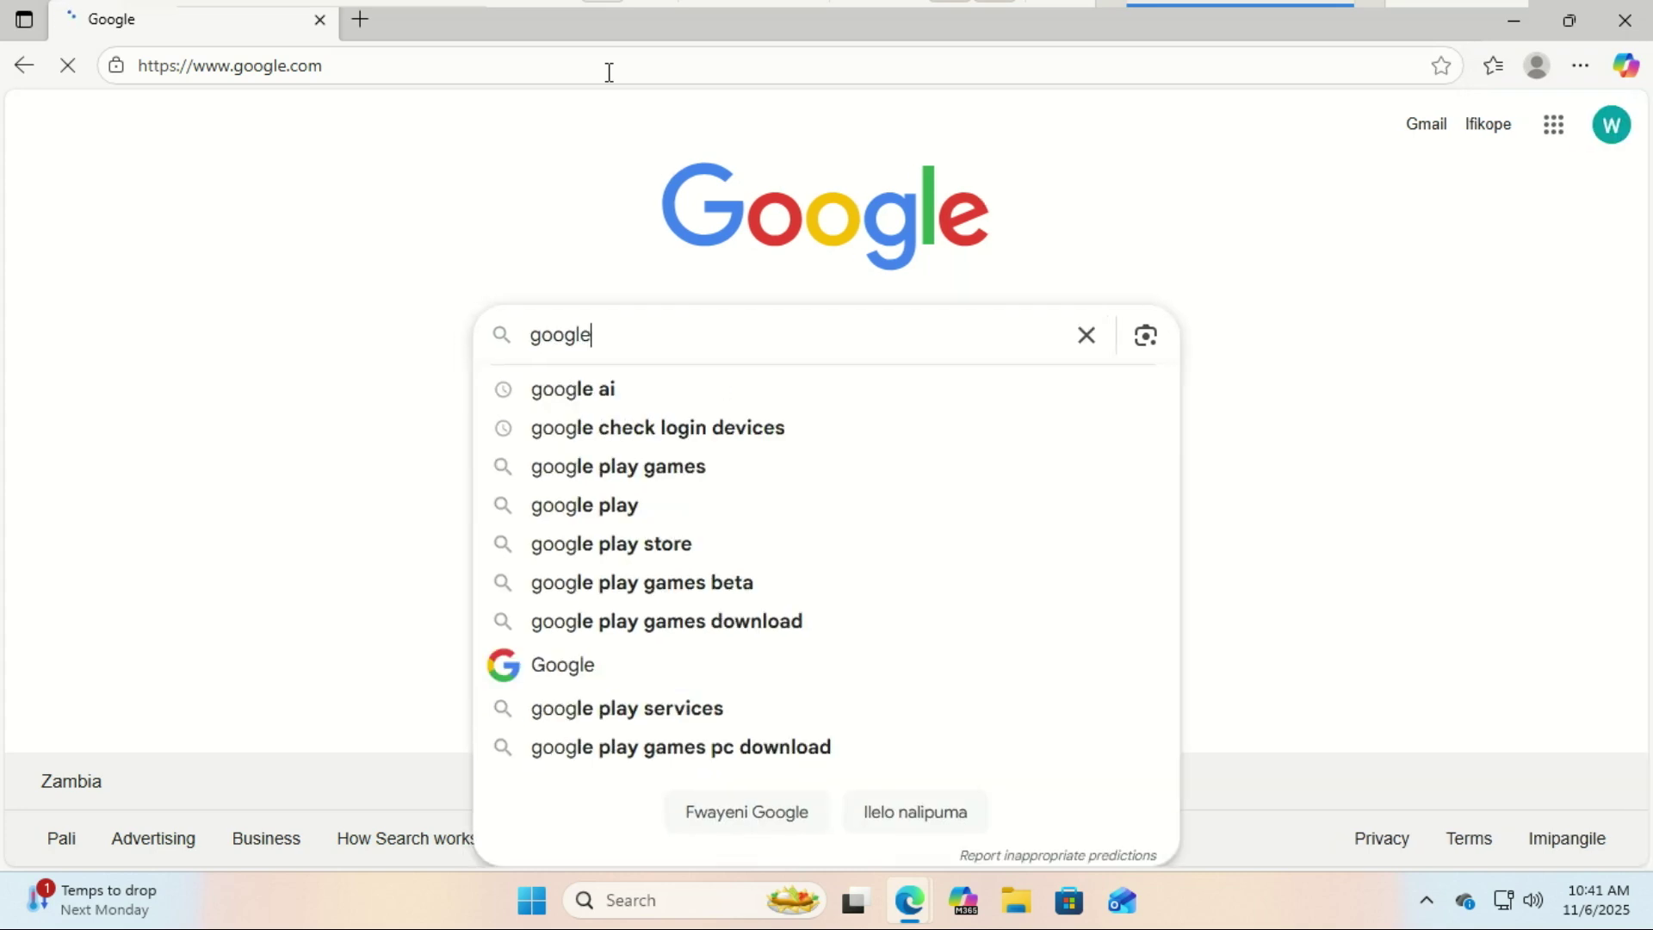
{"action": "type", "text": " pla"}
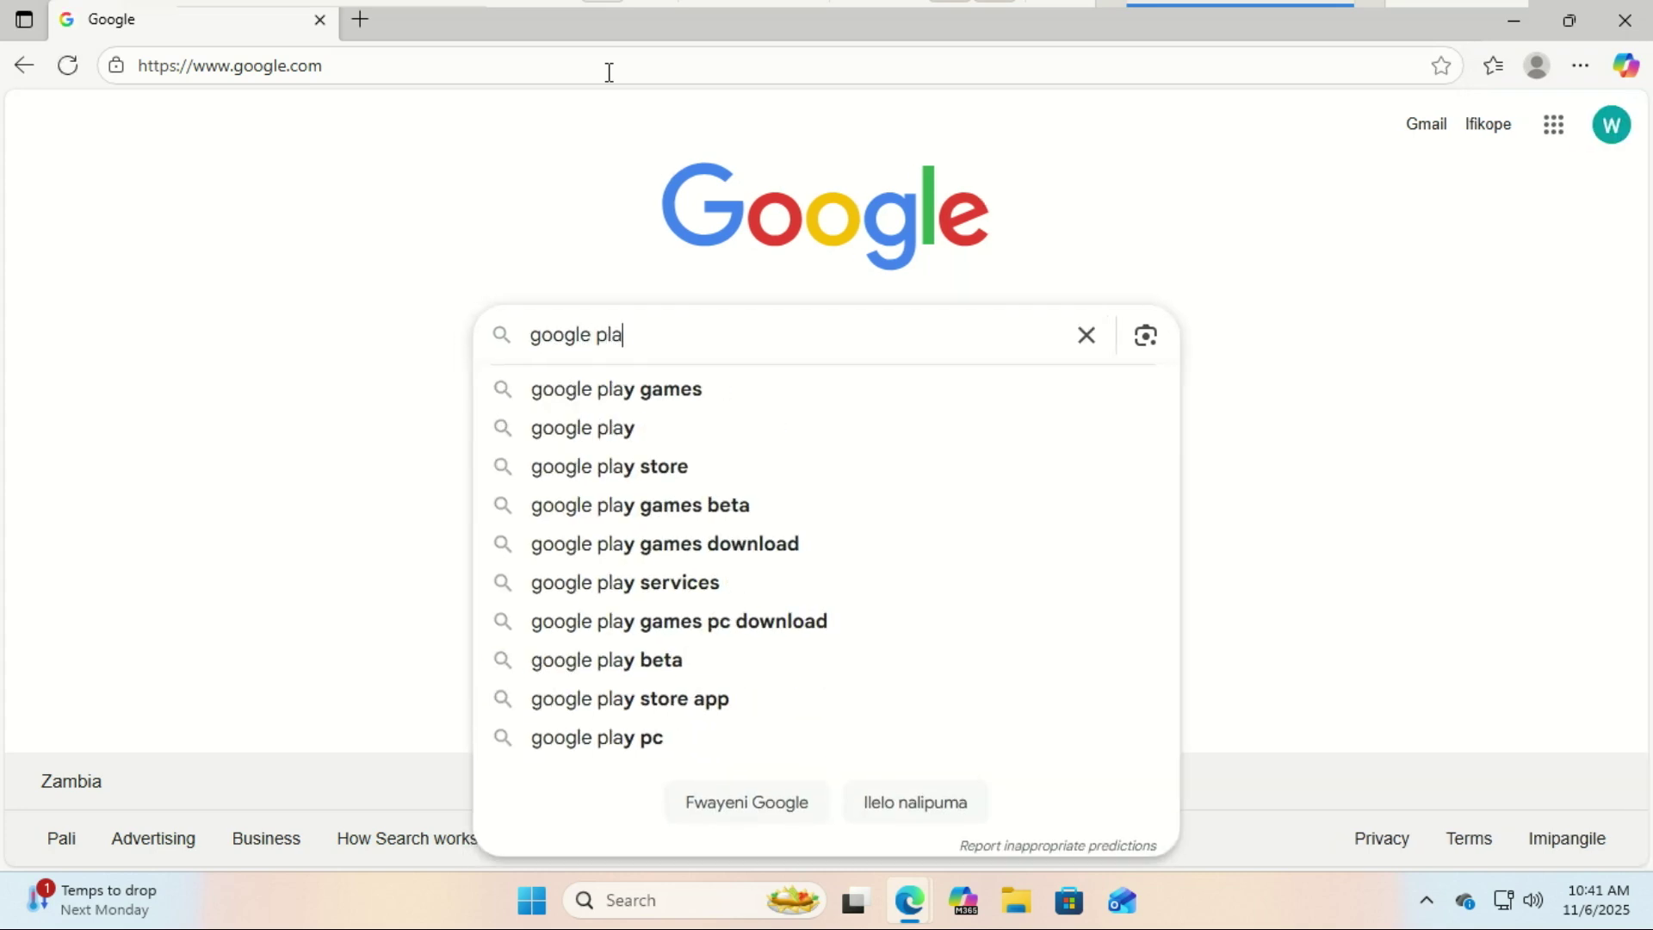
{"action": "type", "text": "y game"}
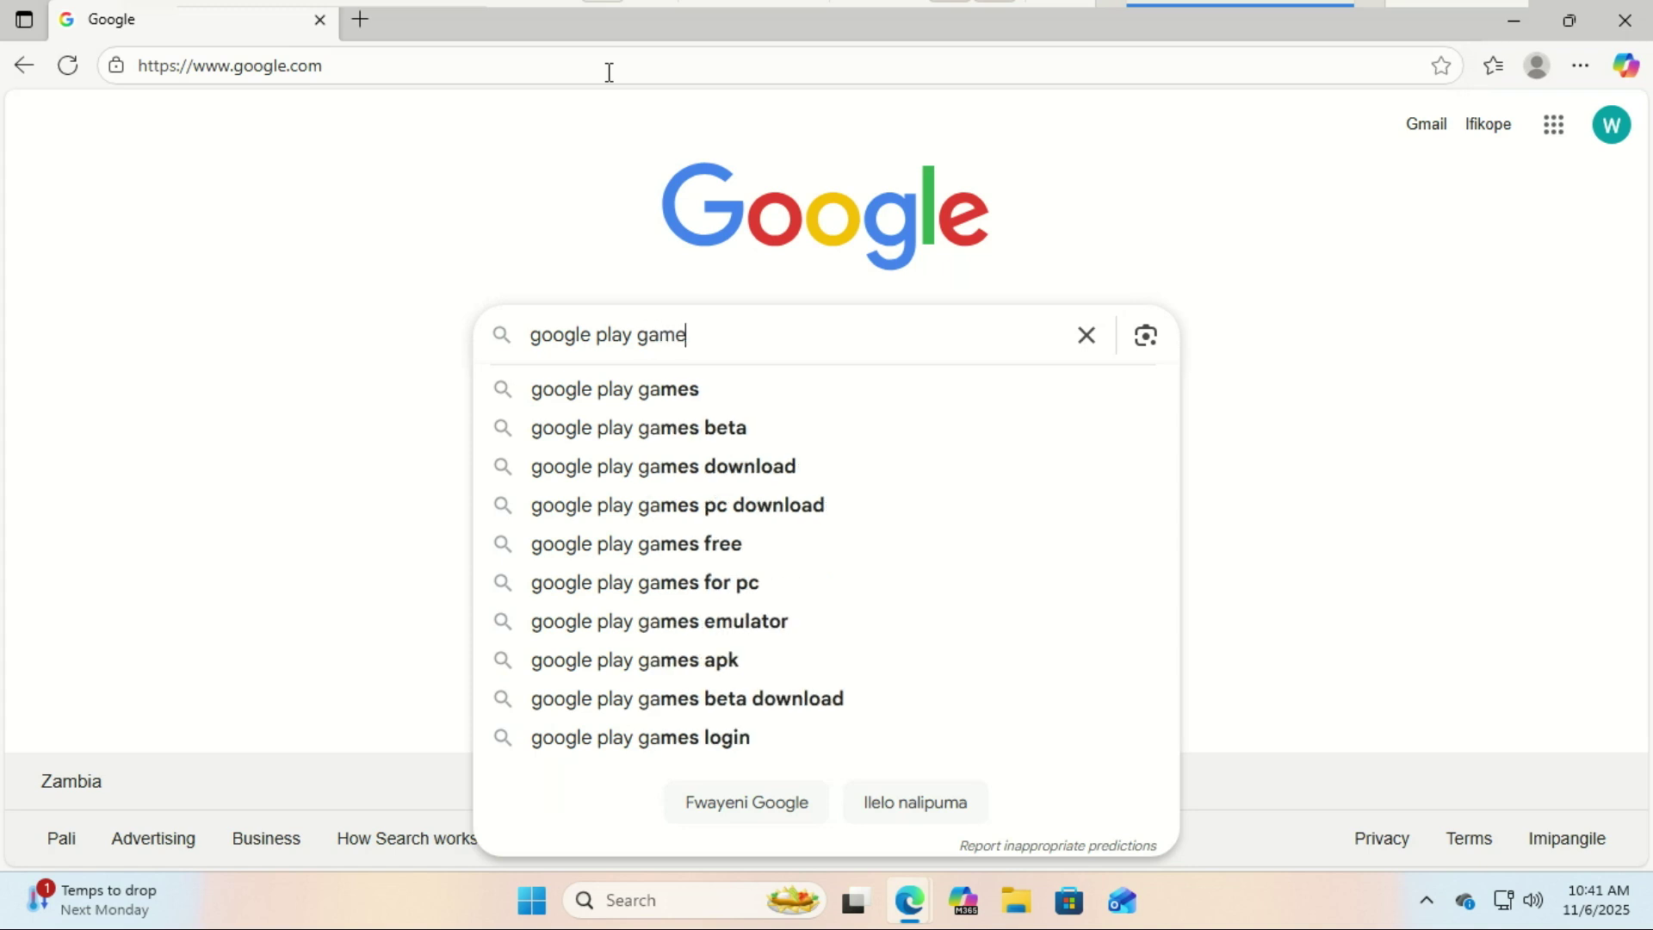
{"action": "type", "text": "s on"}
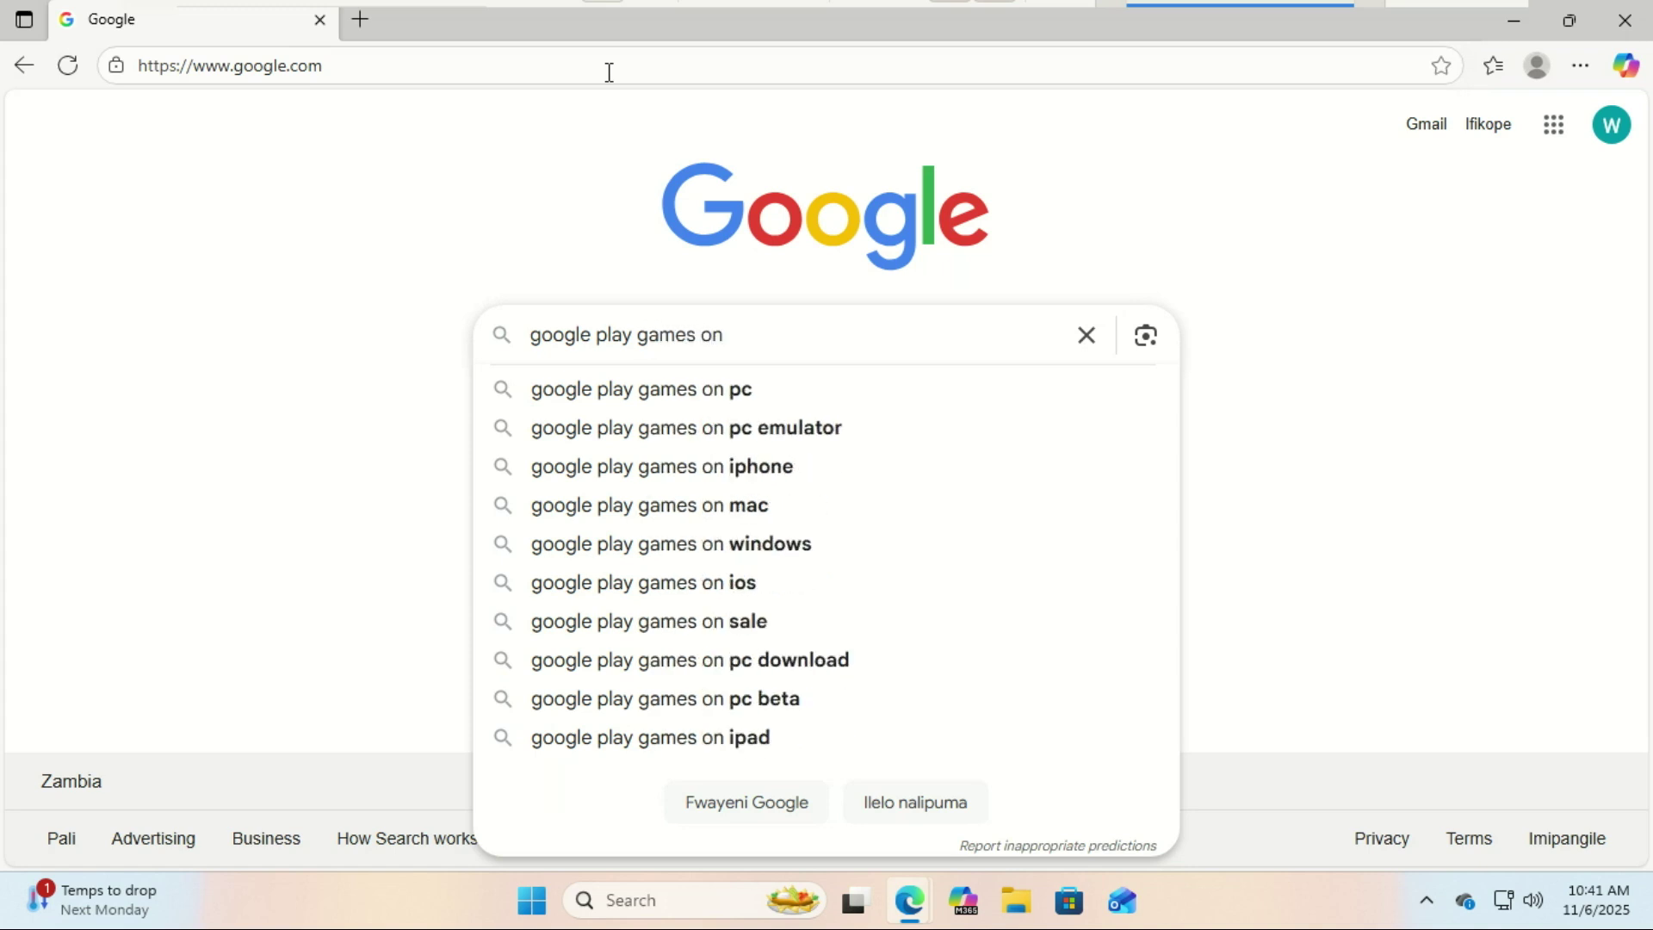
{"action": "left_click", "coordinate": [706, 398]}
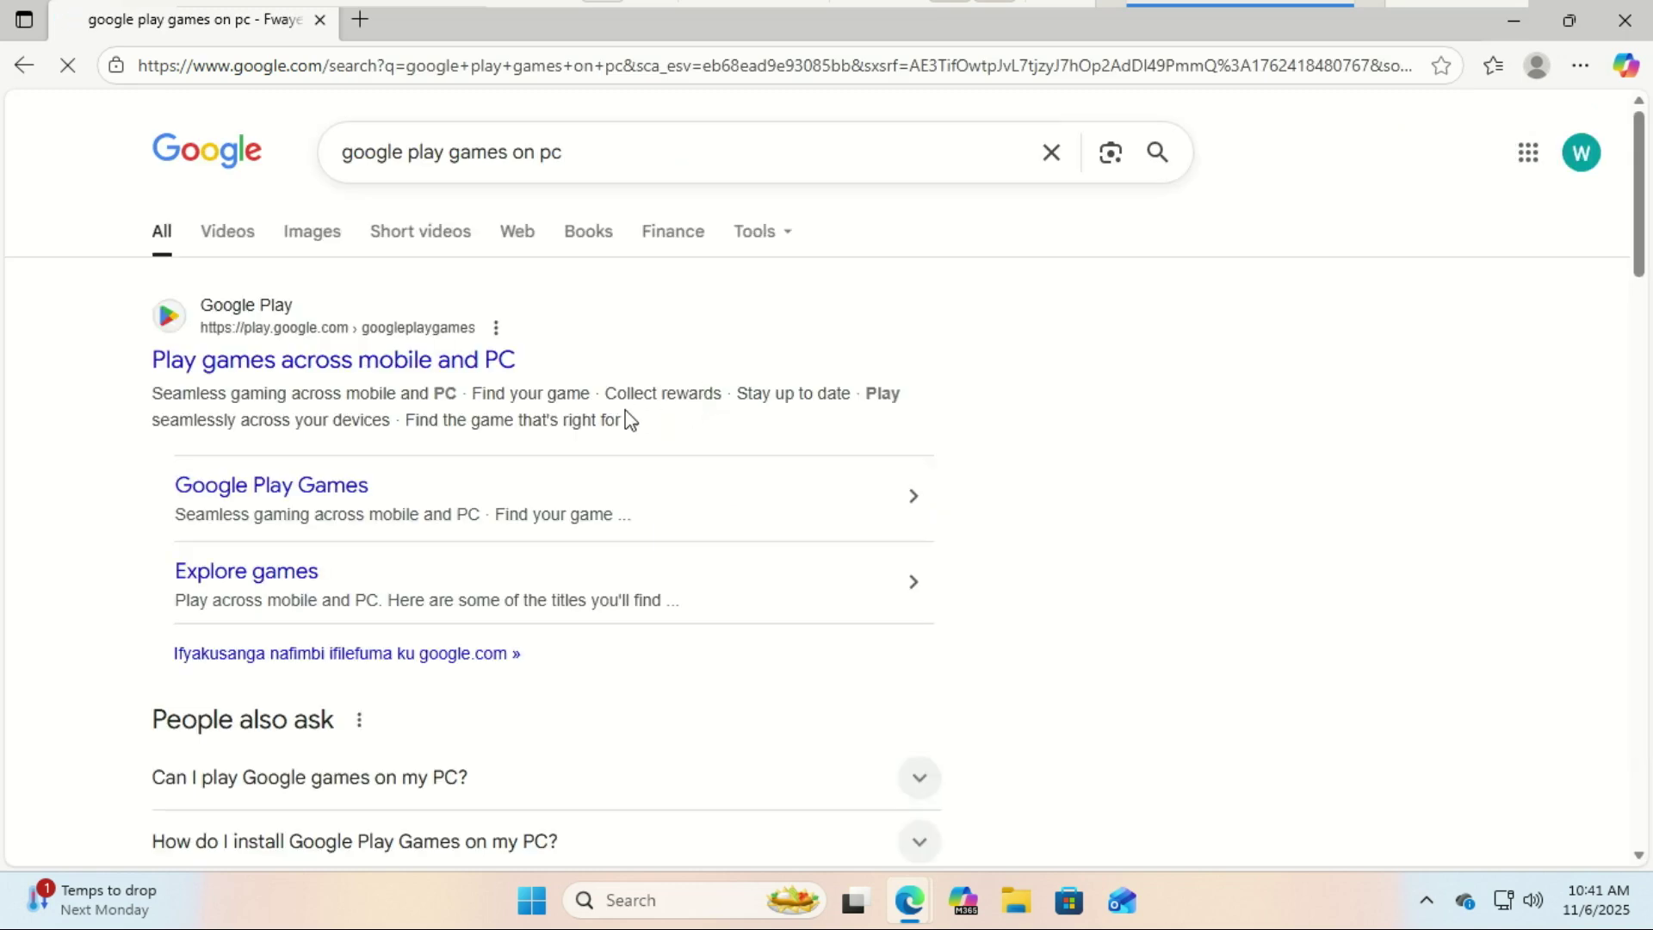
- Open the Google Play result "Play games across mobile and PC" and download the Google Play Games installer for PC
{"action": "left_click_drag", "start_coordinate": [1648, 205], "coordinate": [1607, 192]}
{"action": "left_click", "coordinate": [447, 372]}
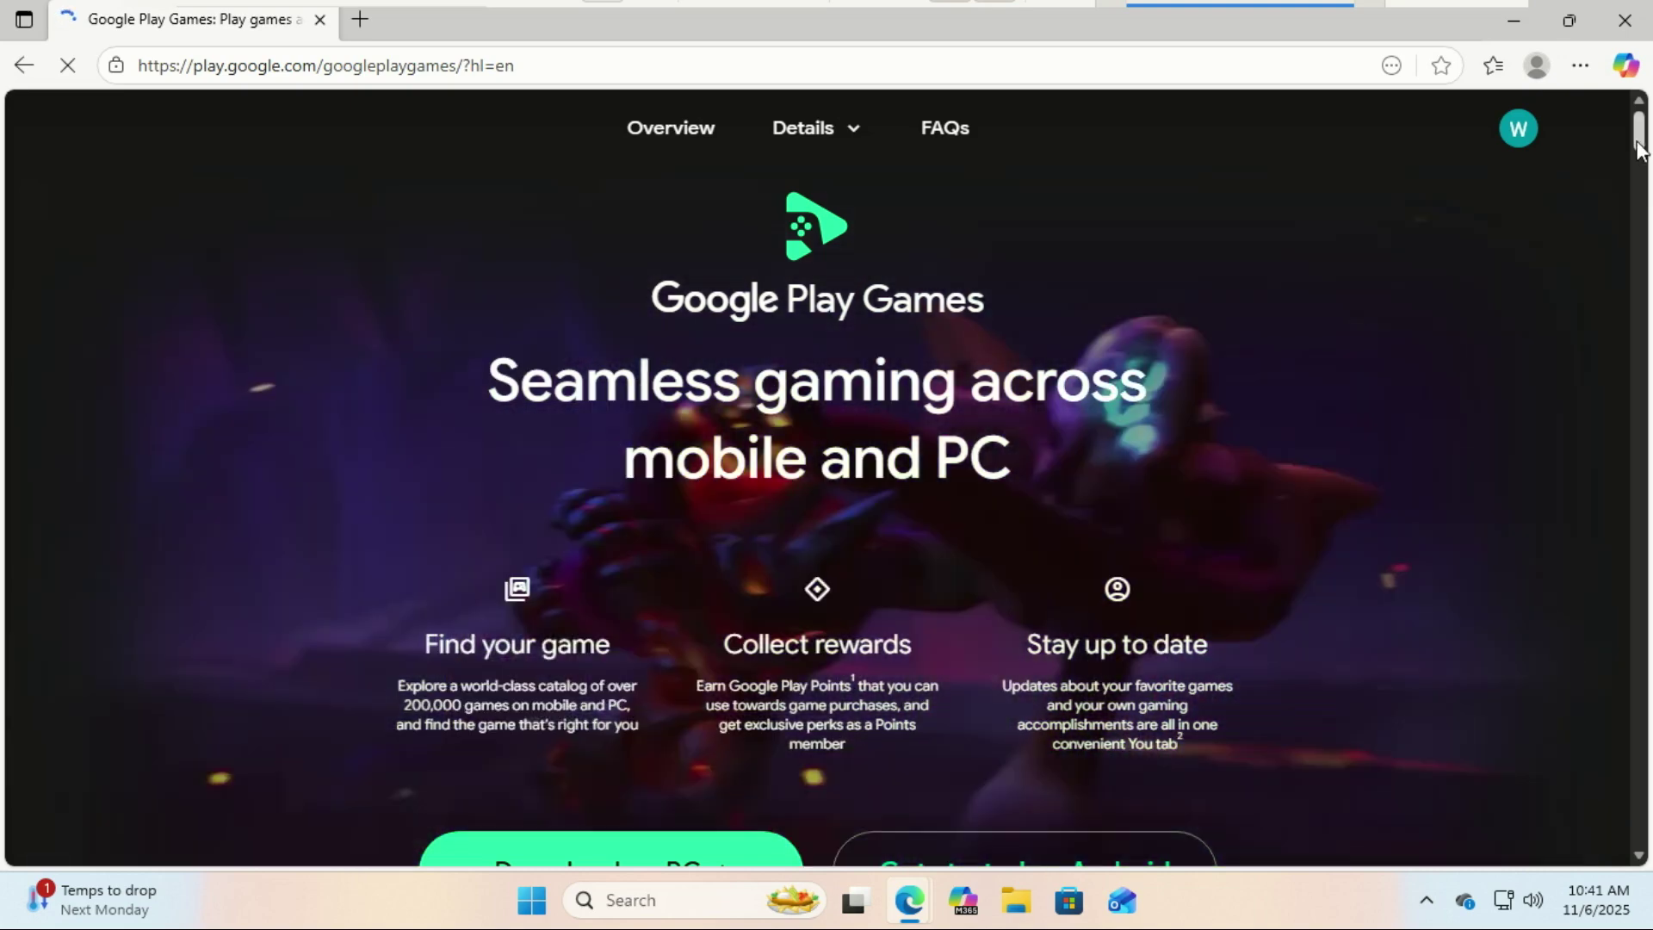
{"action": "left_click_drag", "start_coordinate": [1639, 148], "coordinate": [1638, 167]}
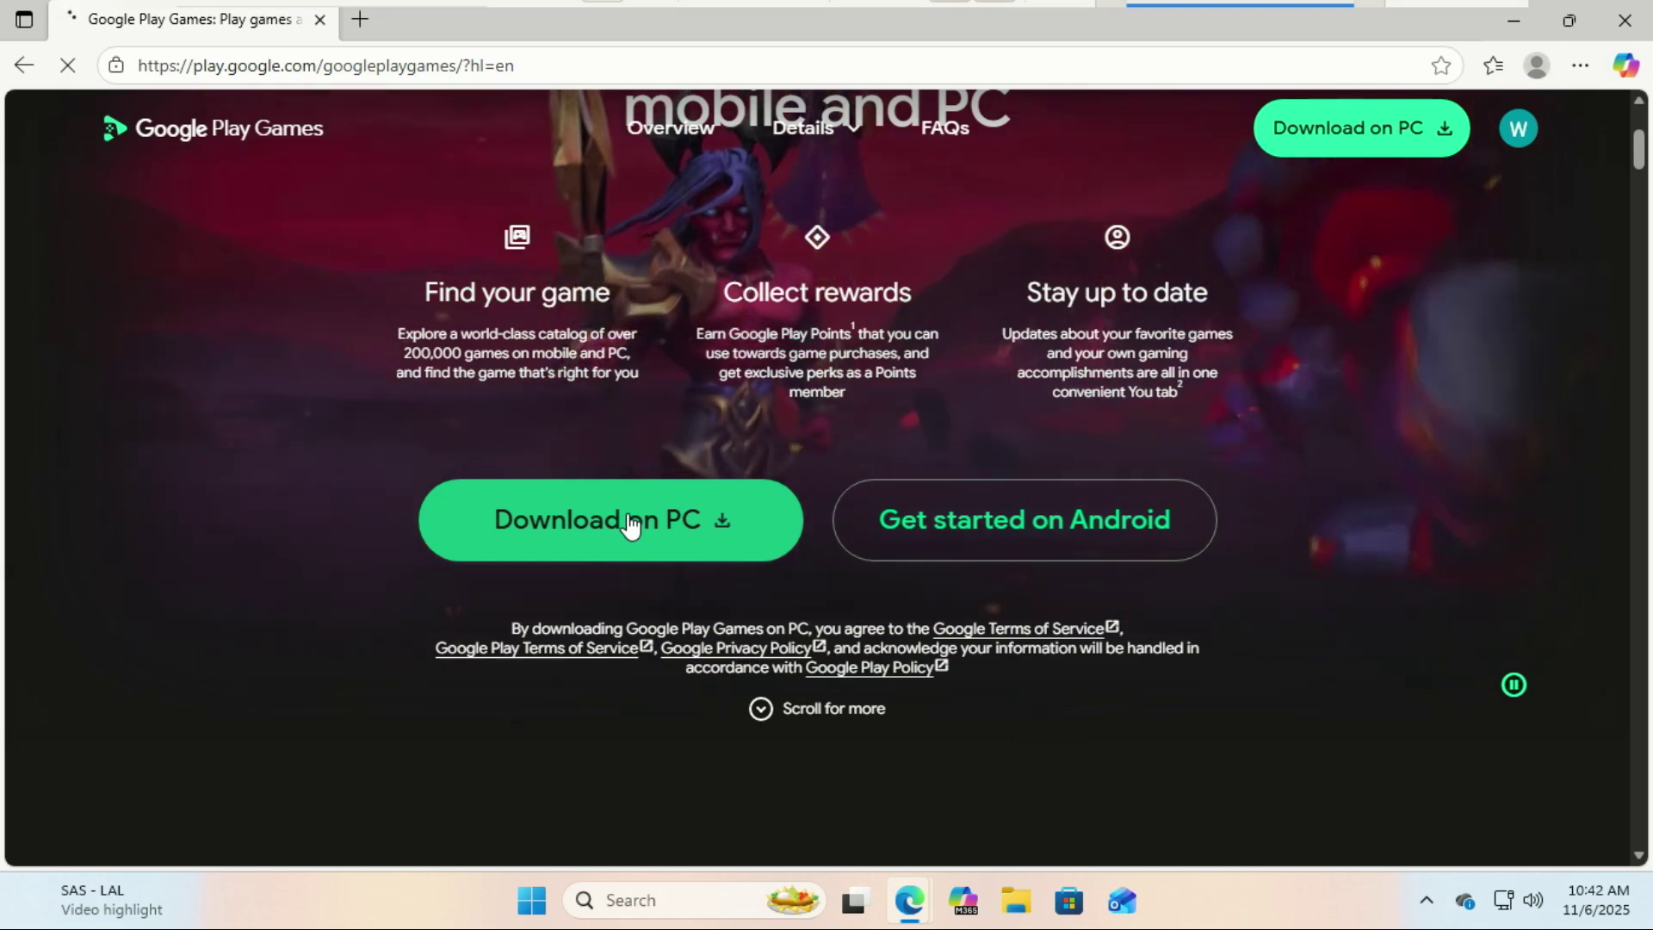
{"action": "left_click", "coordinate": [631, 525]}
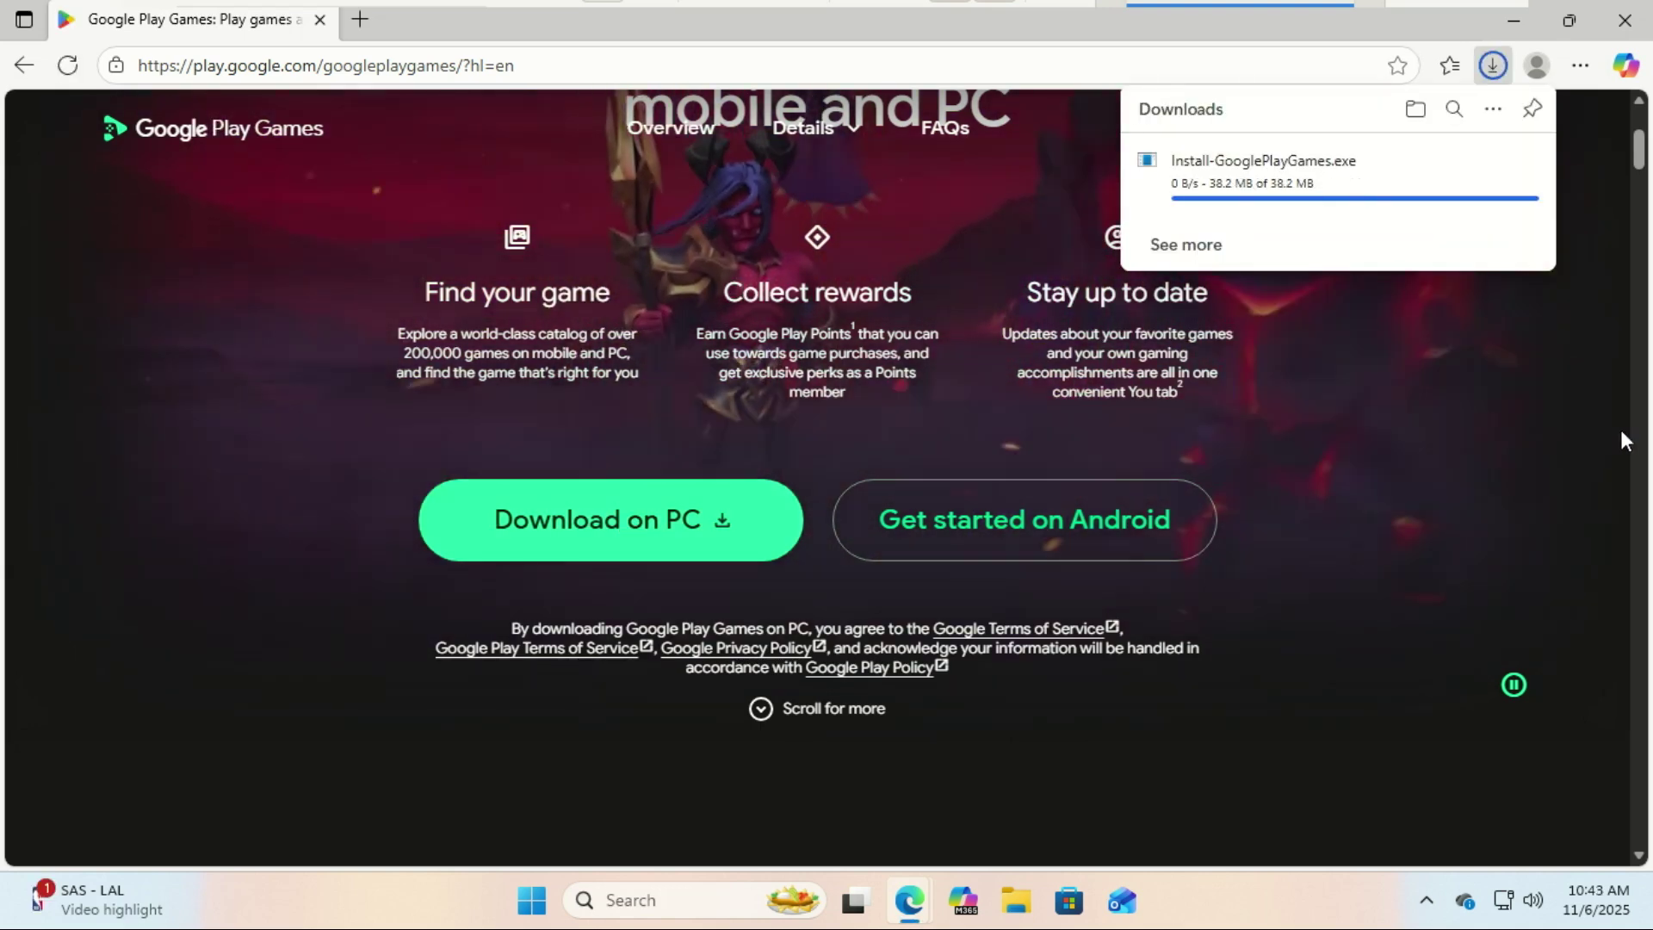
- Examine the minimum PC requirements for Google Play Games in the page's FAQ, including the hardware virtualization entry
{"action": "scroll", "coordinate": [1620, 426], "scroll_direction": "up", "scroll_amount": 4}
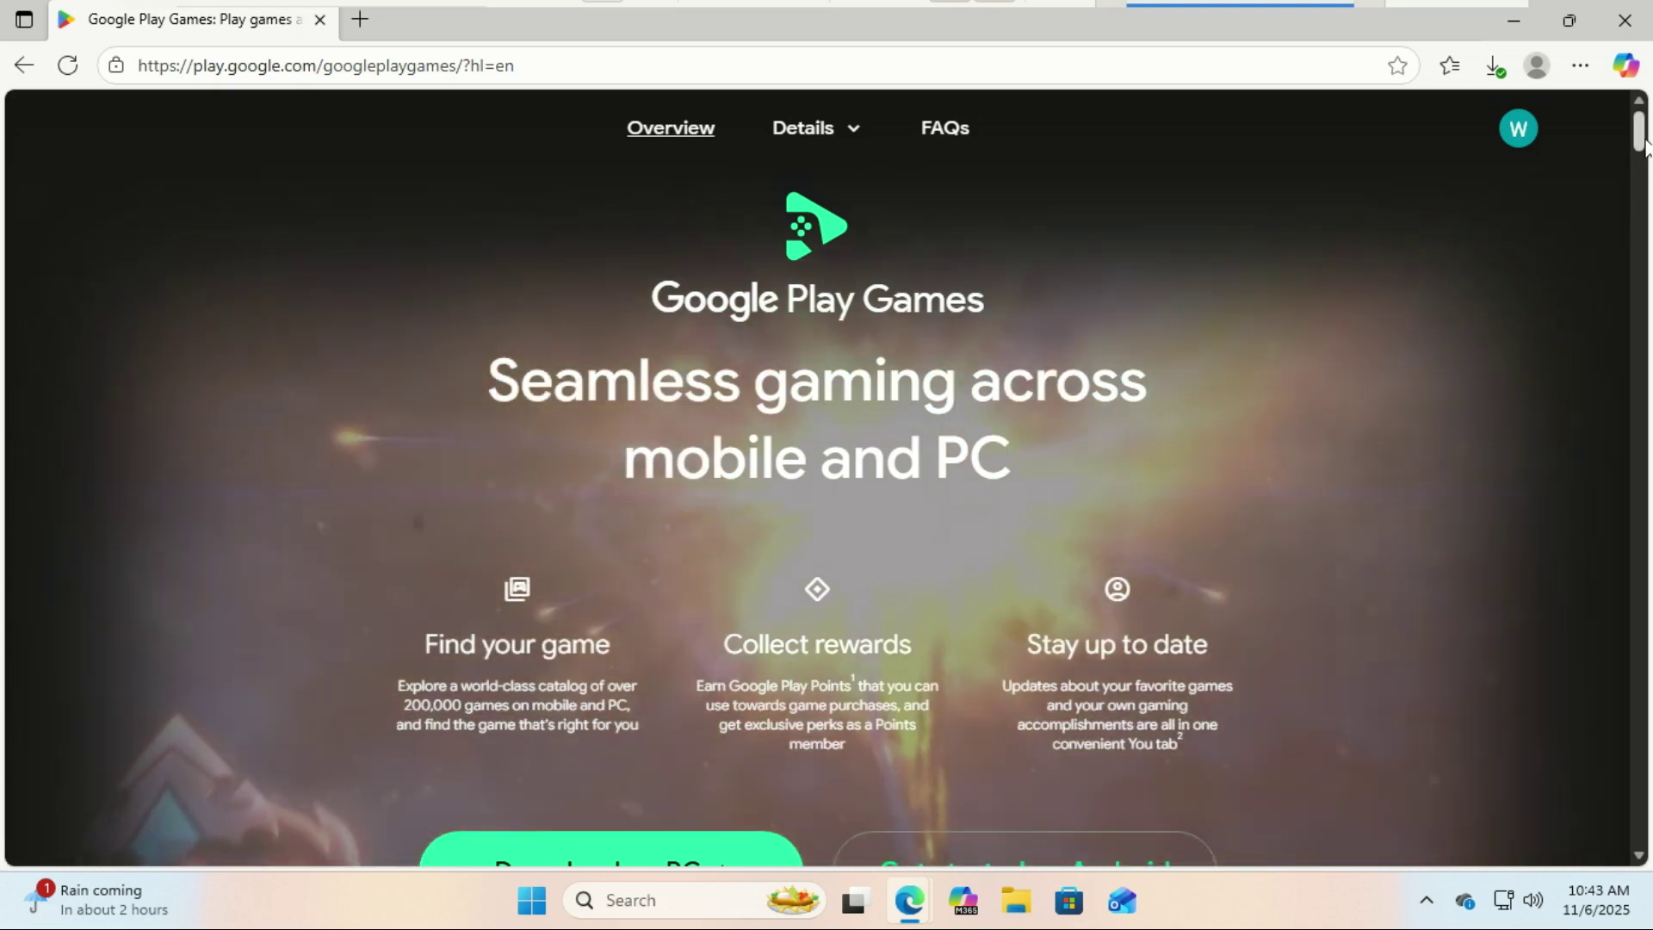
{"action": "left_click_drag", "start_coordinate": [1645, 142], "coordinate": [1647, 737]}
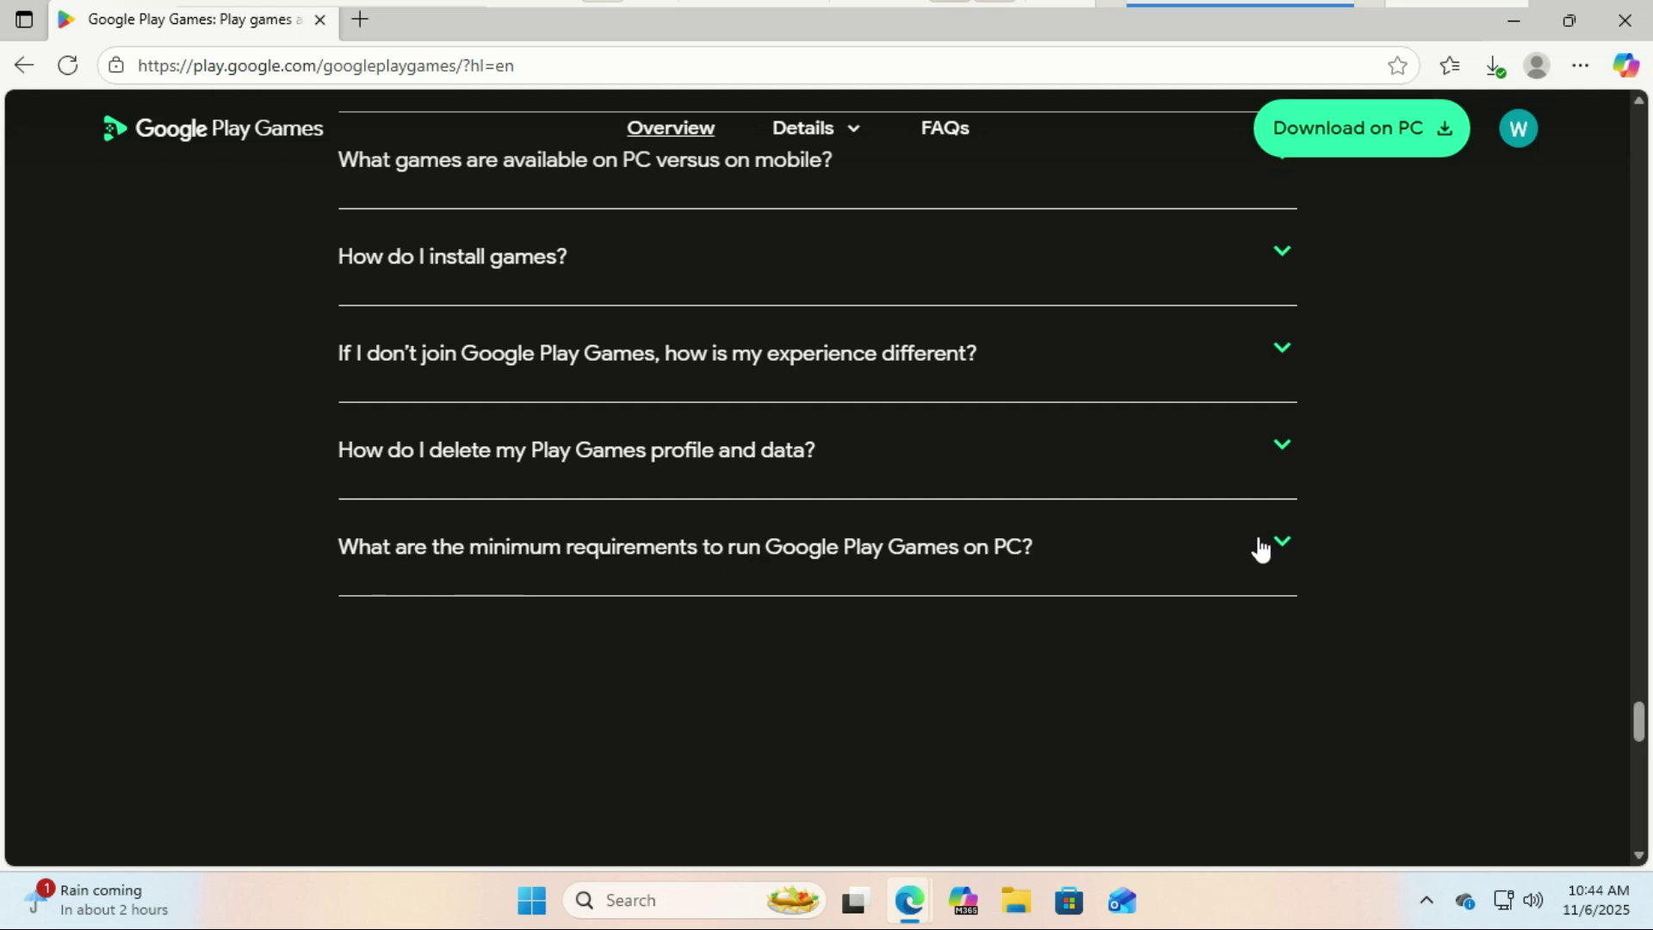
{"action": "left_click", "coordinate": [1283, 547]}
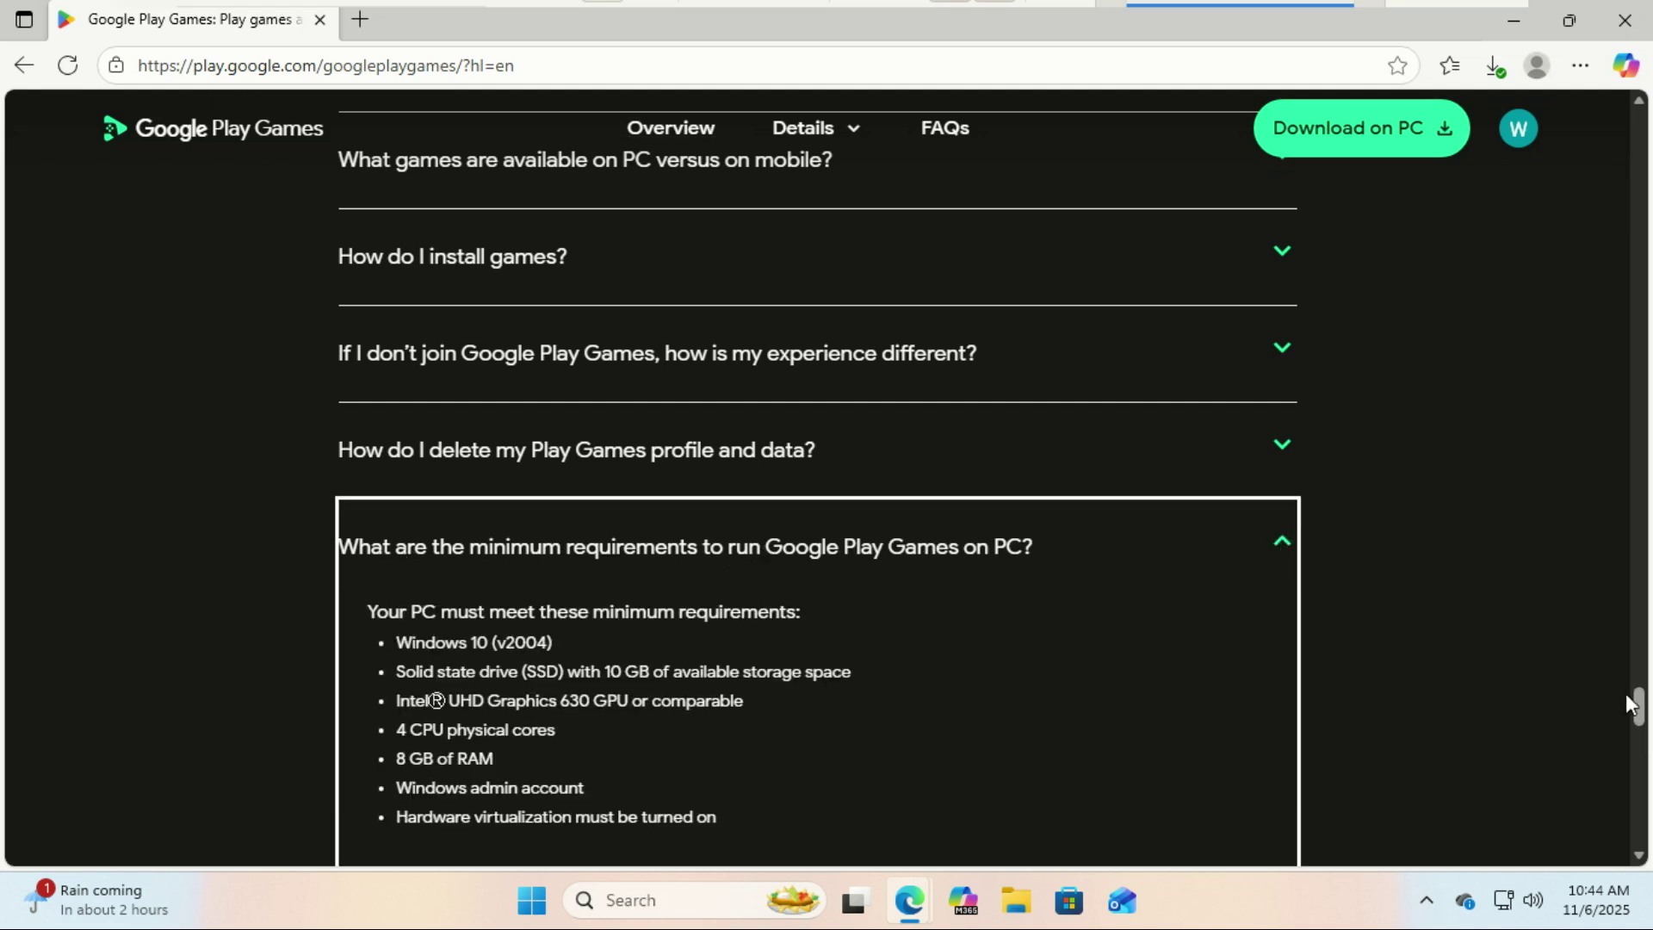
{"action": "left_click_drag", "start_coordinate": [1643, 711], "coordinate": [1645, 726]}
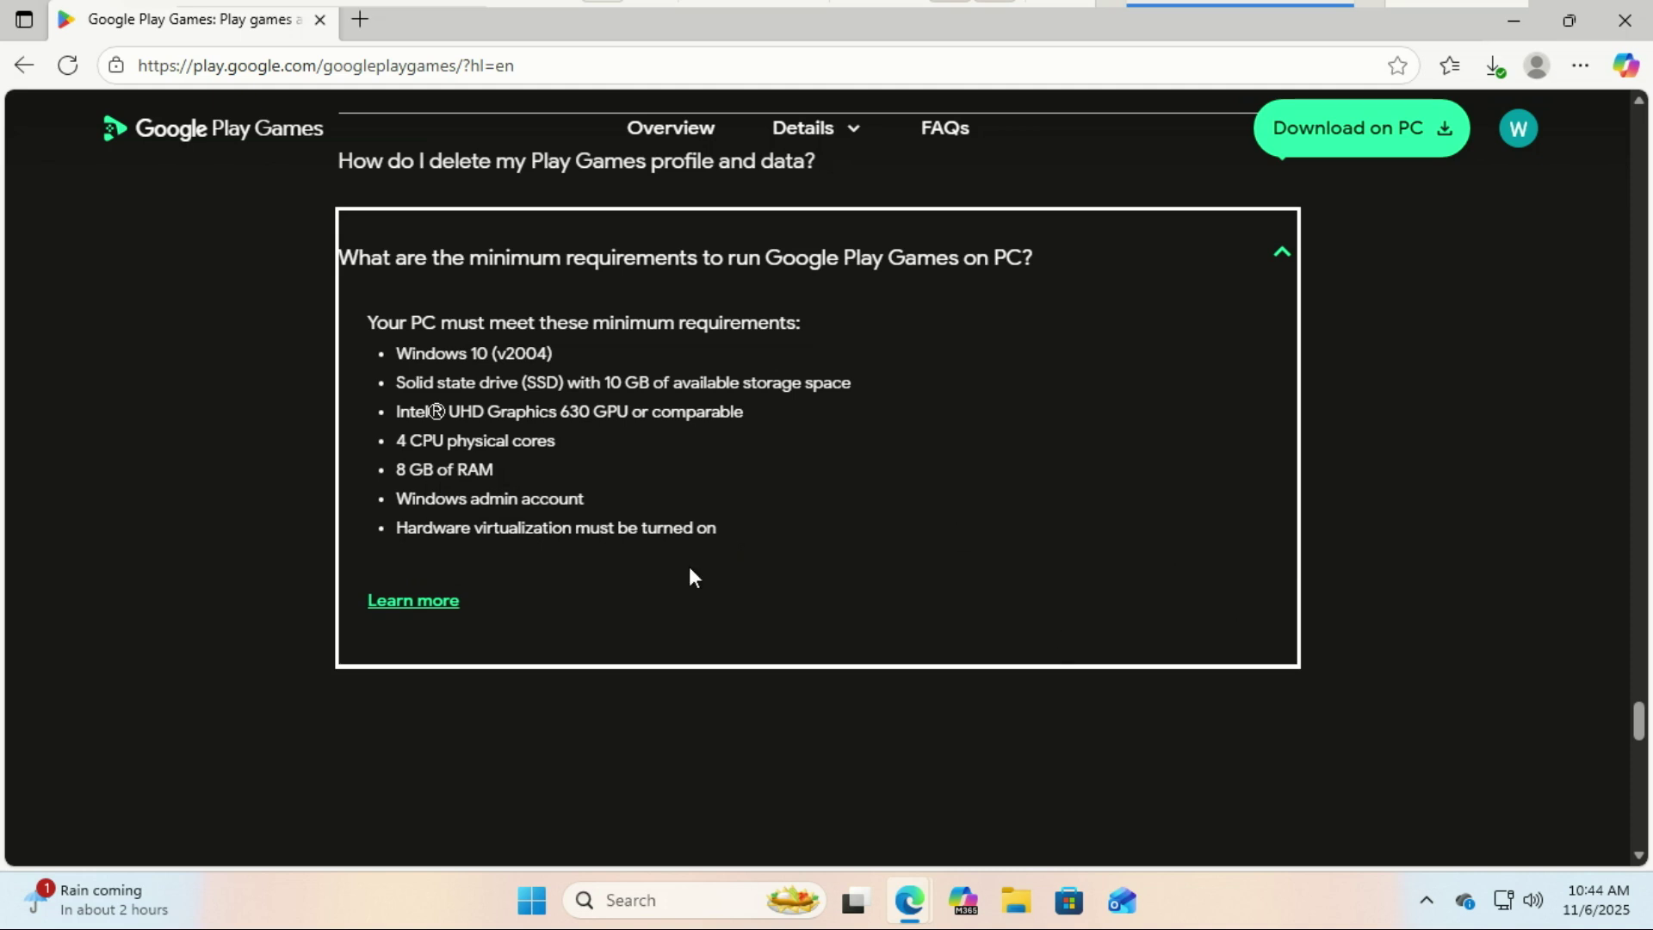
{"action": "left_click_drag", "start_coordinate": [395, 528], "coordinate": [733, 536]}
{"action": "left_click", "coordinate": [776, 586]}
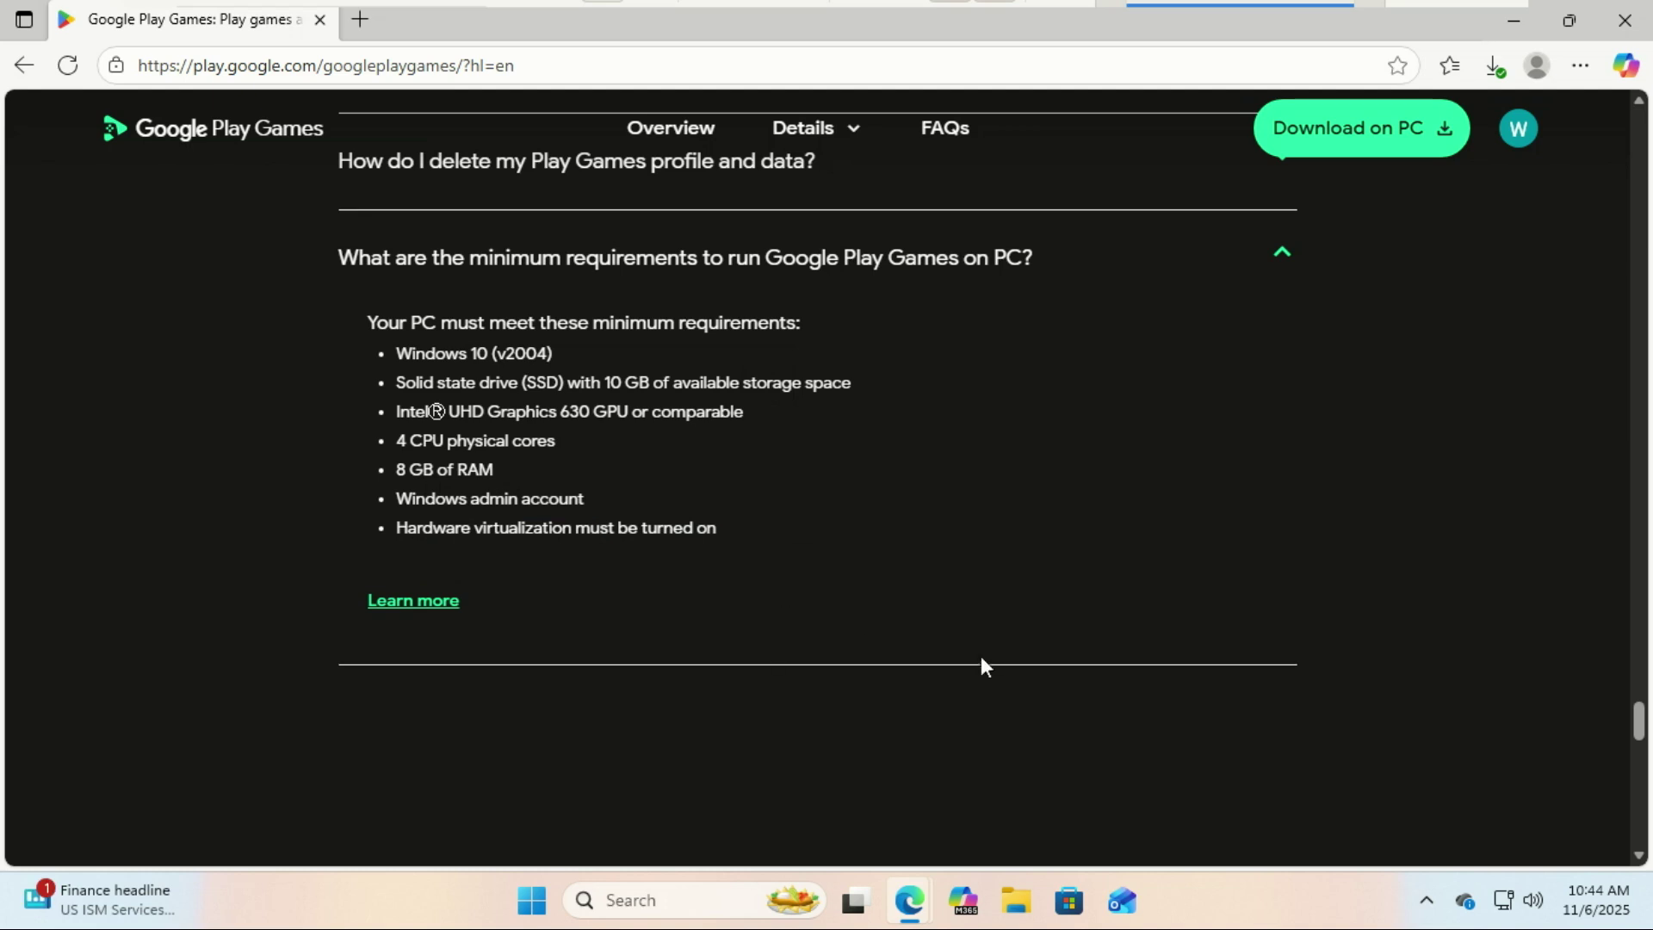
{"action": "left_click", "coordinate": [848, 388]}
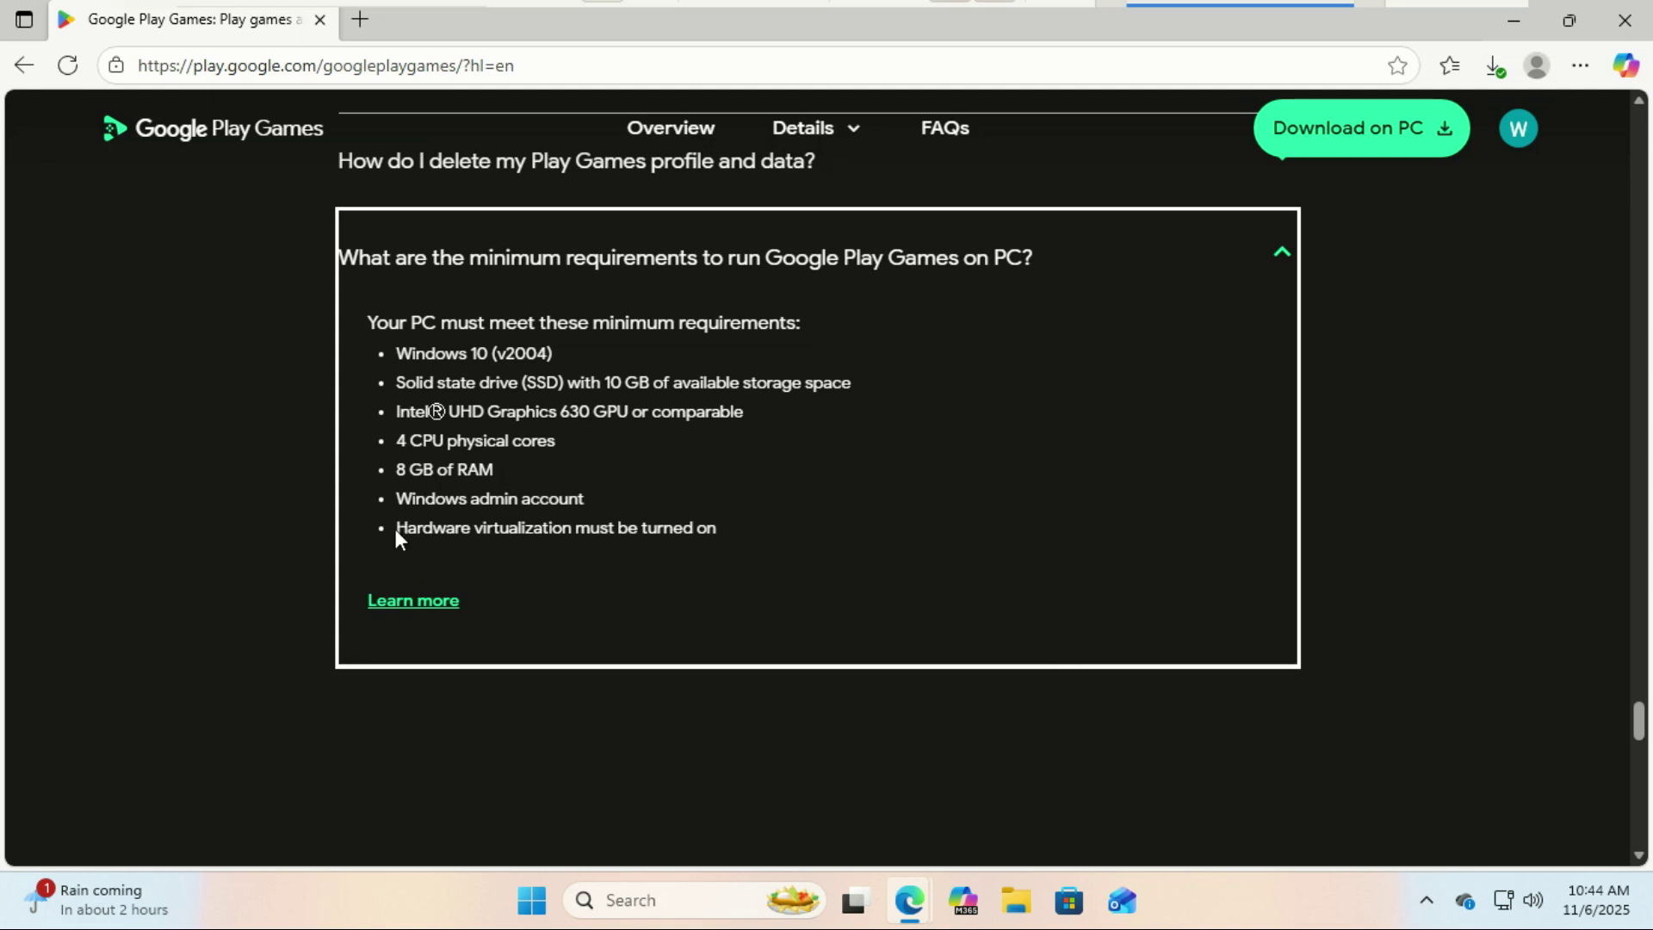
{"action": "left_click_drag", "start_coordinate": [396, 529], "coordinate": [736, 545]}
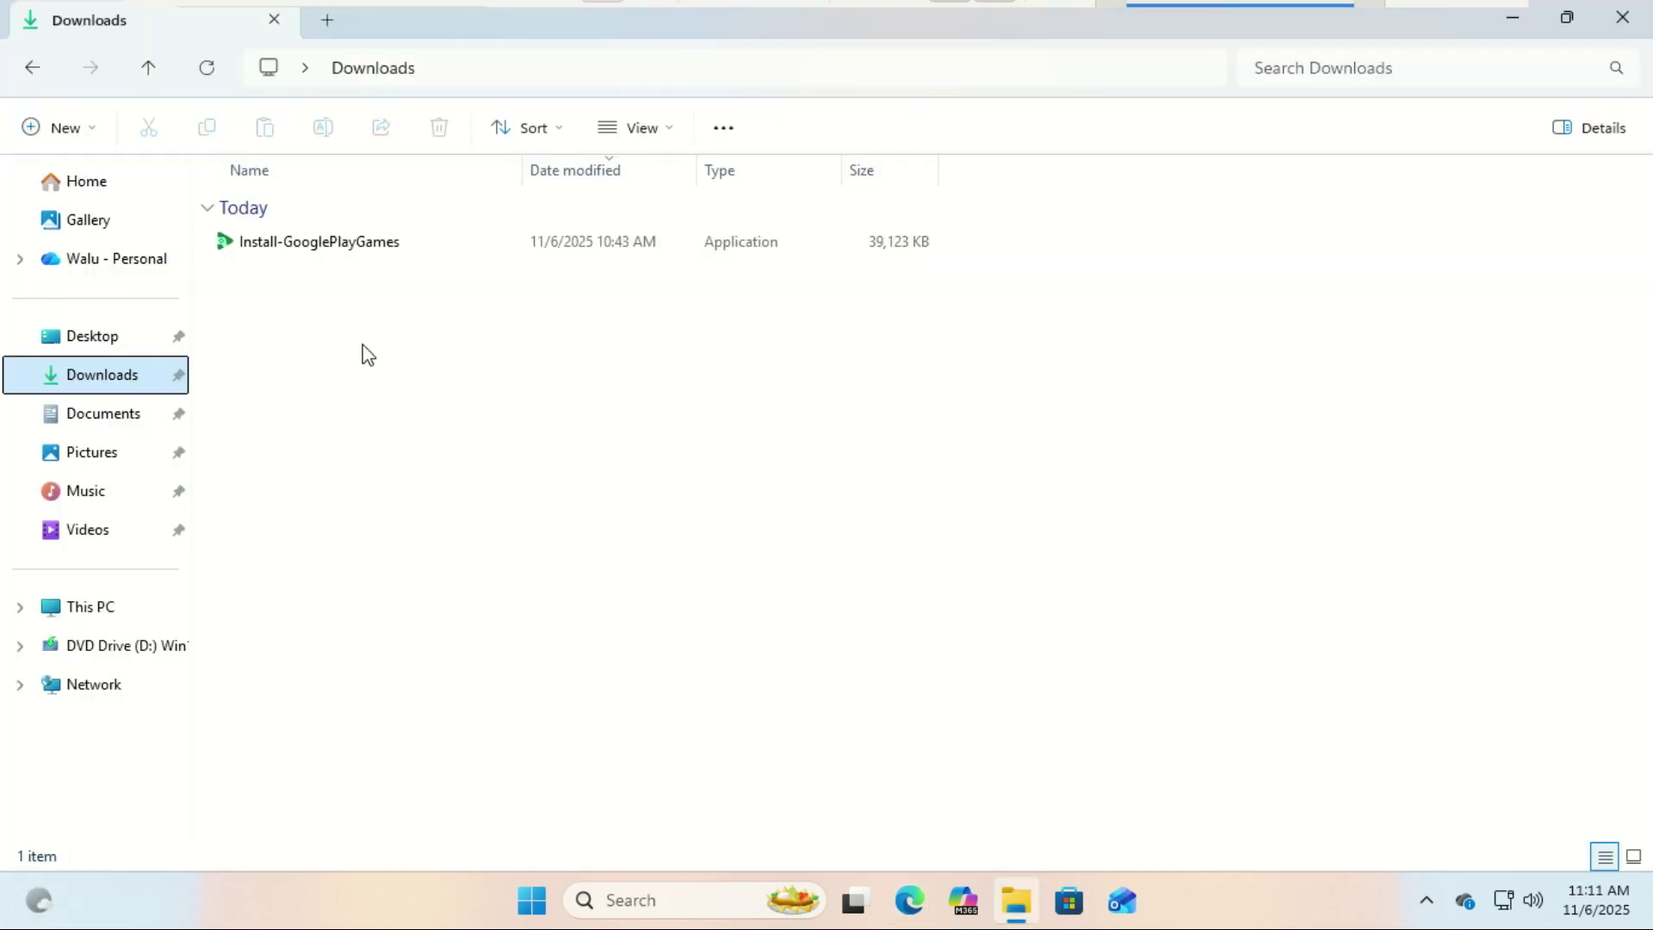
- Run Install-GooglePlayGames from the Downloads folder in File Explorer and install to the default location, allowing it to make changes to the device
{"action": "left_click", "coordinate": [325, 250]}
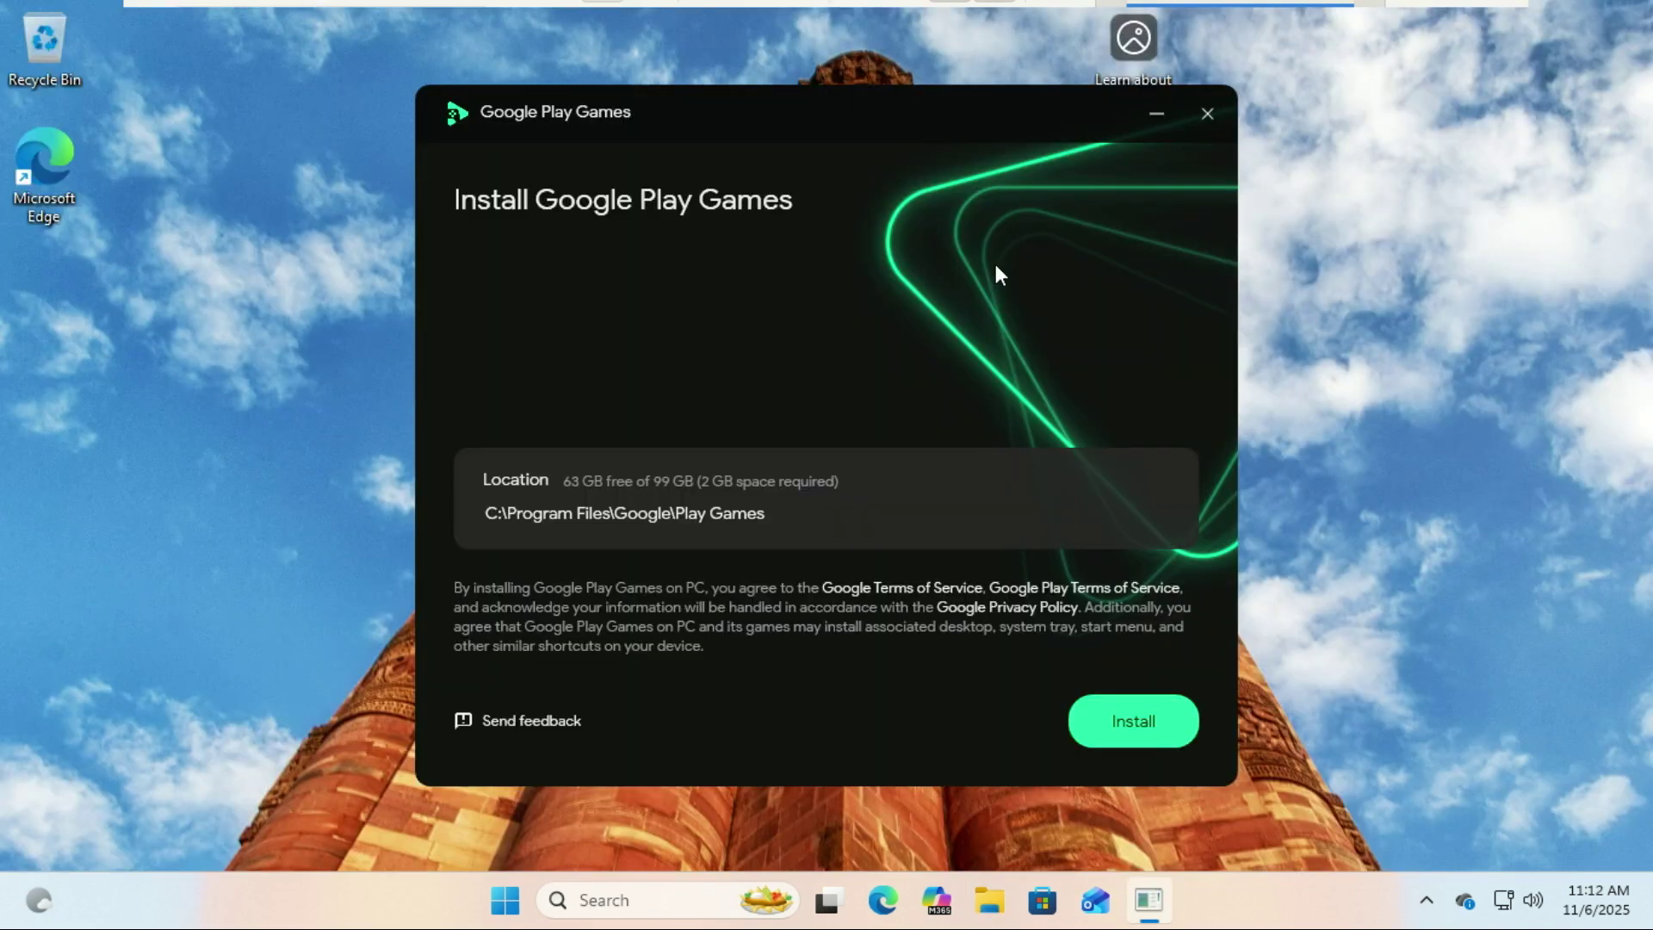
{"action": "left_click", "coordinate": [1128, 720]}
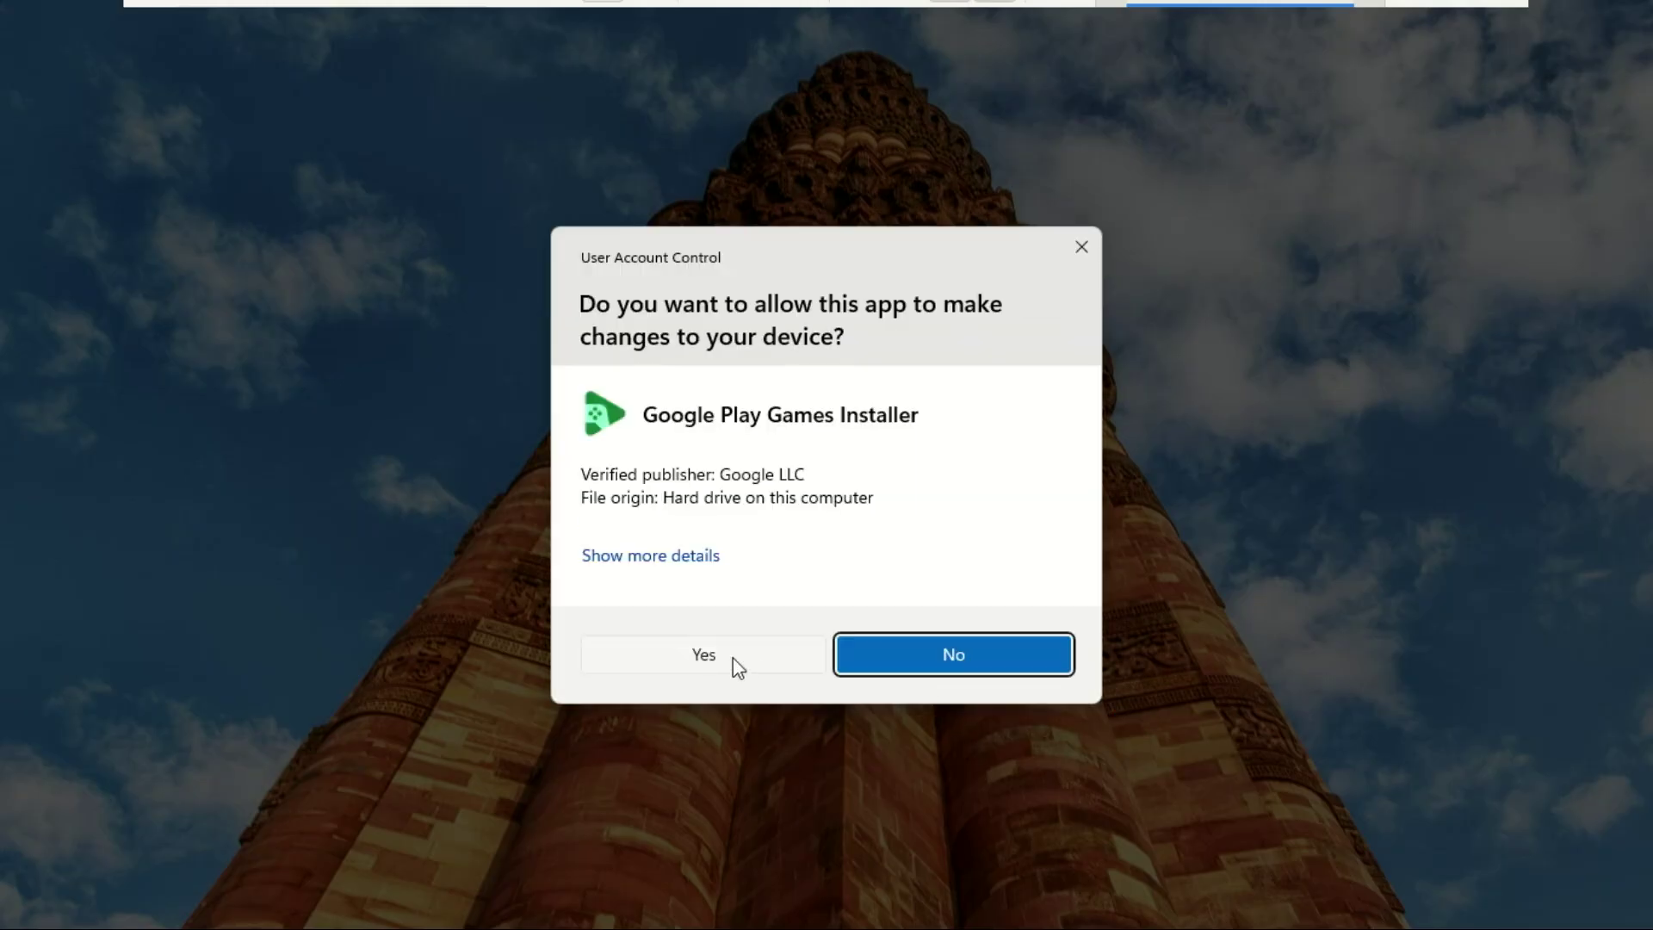
{"action": "left_click", "coordinate": [732, 658]}
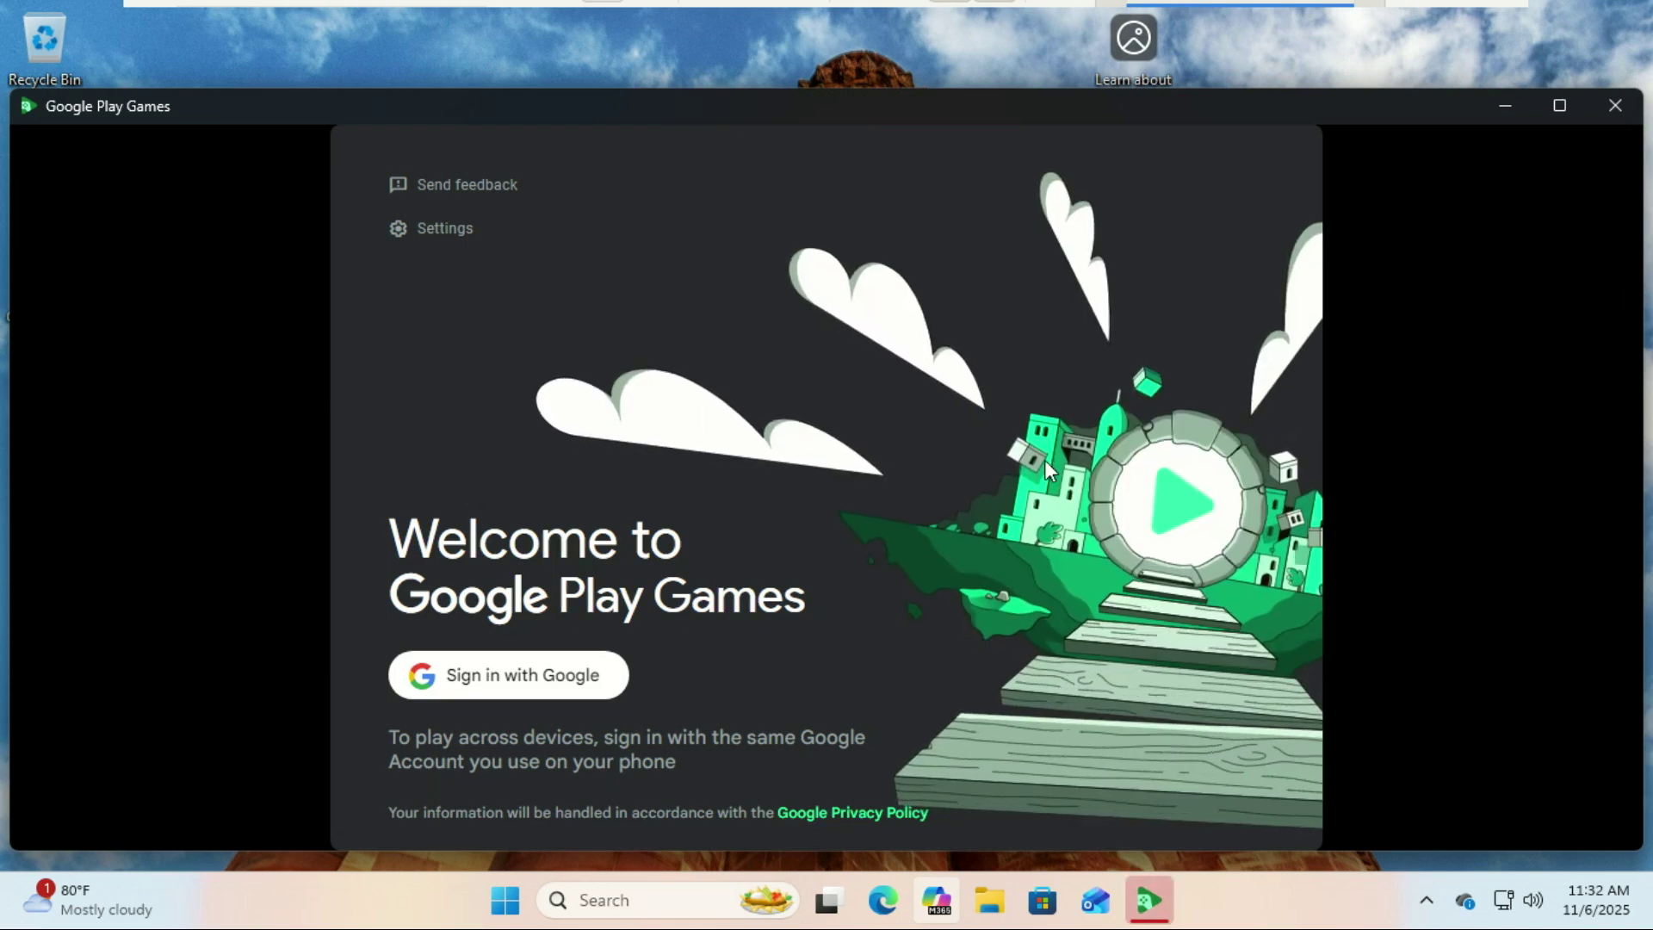
- Sign in to Google Play Games with the existing Google account through Microsoft Edge, and close the browser window
{"action": "left_click", "coordinate": [516, 679]}
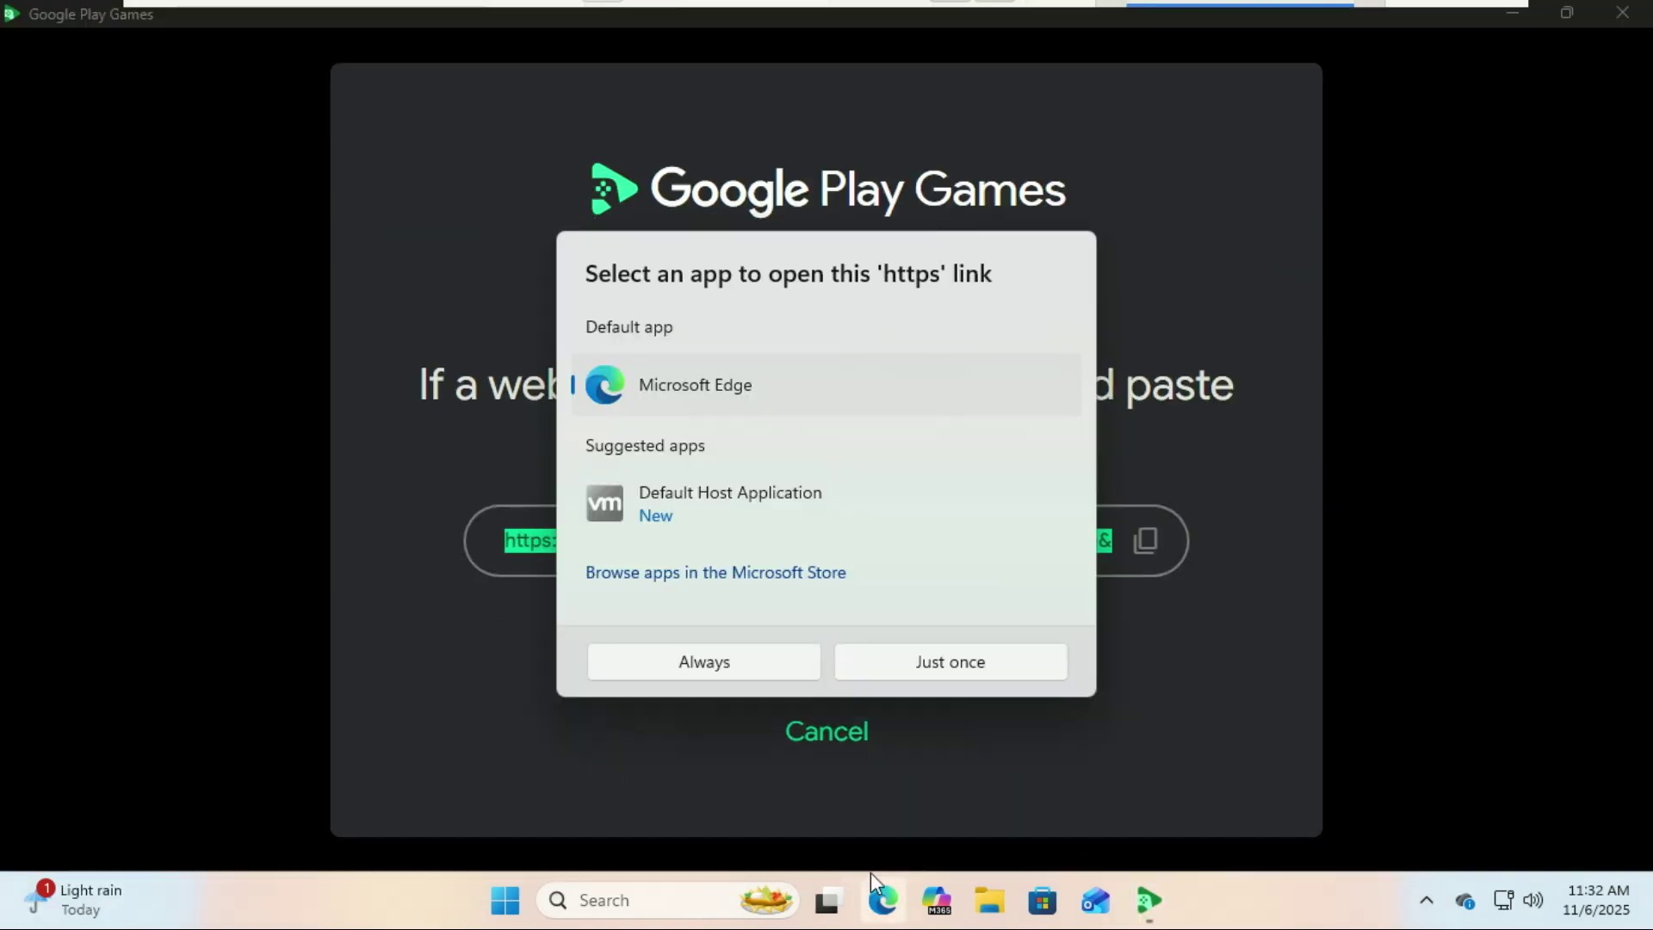
{"action": "left_click", "coordinate": [788, 669]}
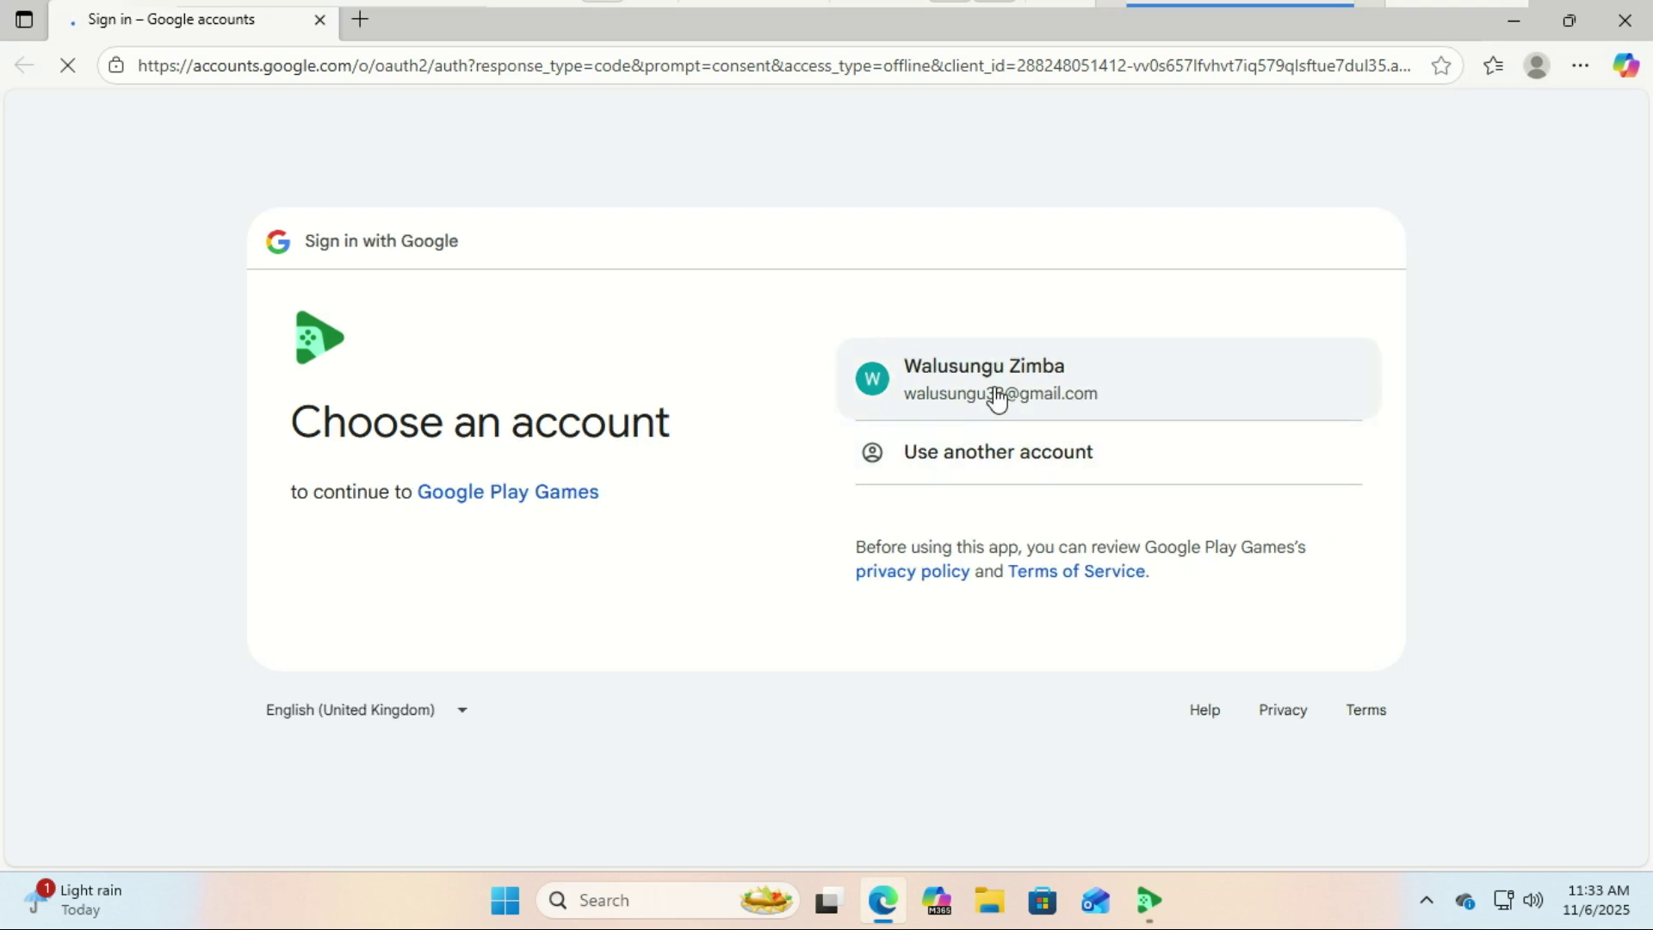
{"action": "left_click", "coordinate": [997, 396]}
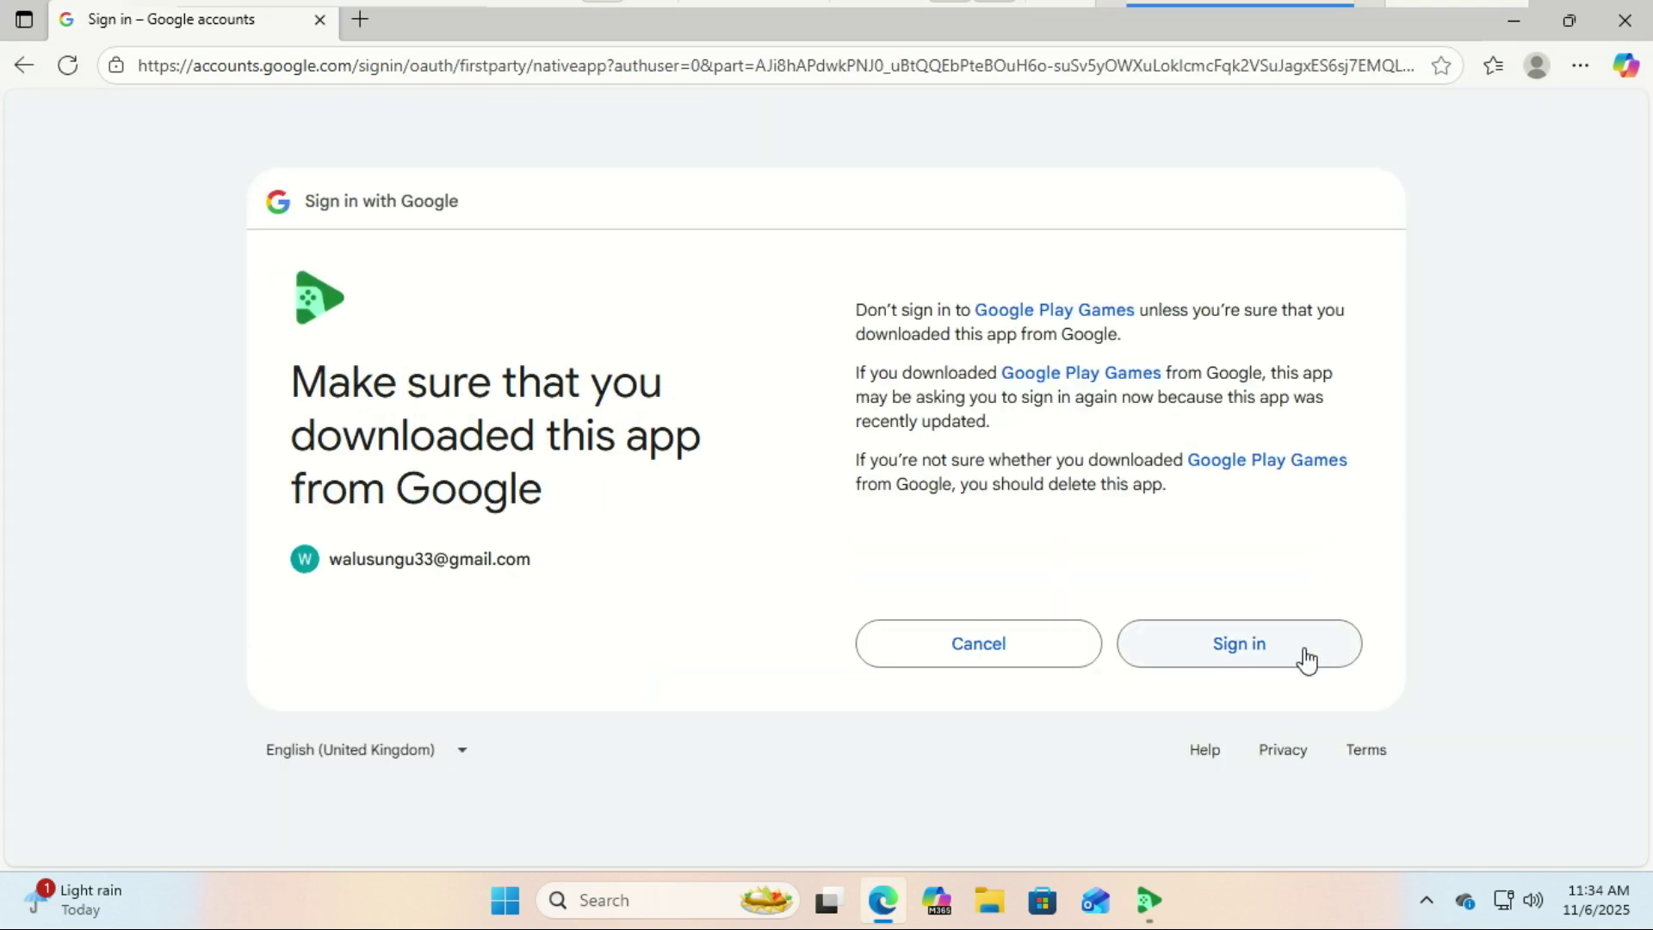
{"action": "left_click", "coordinate": [1274, 657]}
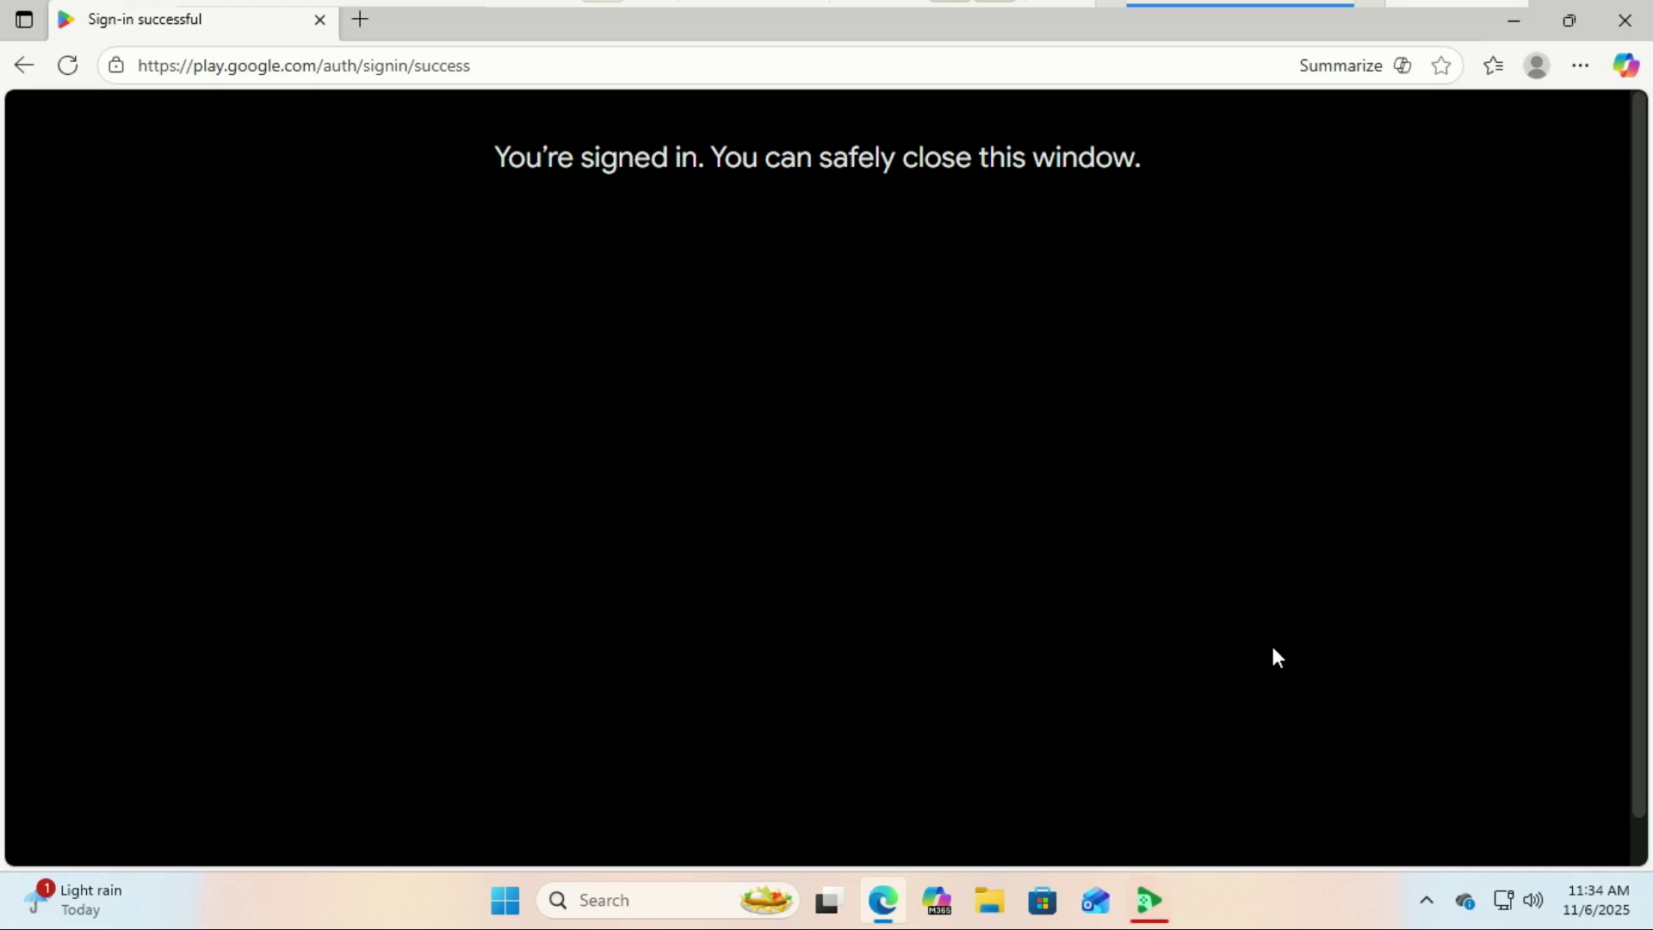
{"action": "left_click", "coordinate": [1627, 22]}
- Complete the Google Play Games profile, terms and privacy setup, keeping the suggested gamer name and the usage data sharing turned on
{"action": "scroll", "coordinate": [1223, 654], "scroll_direction": "down", "scroll_amount": 3}
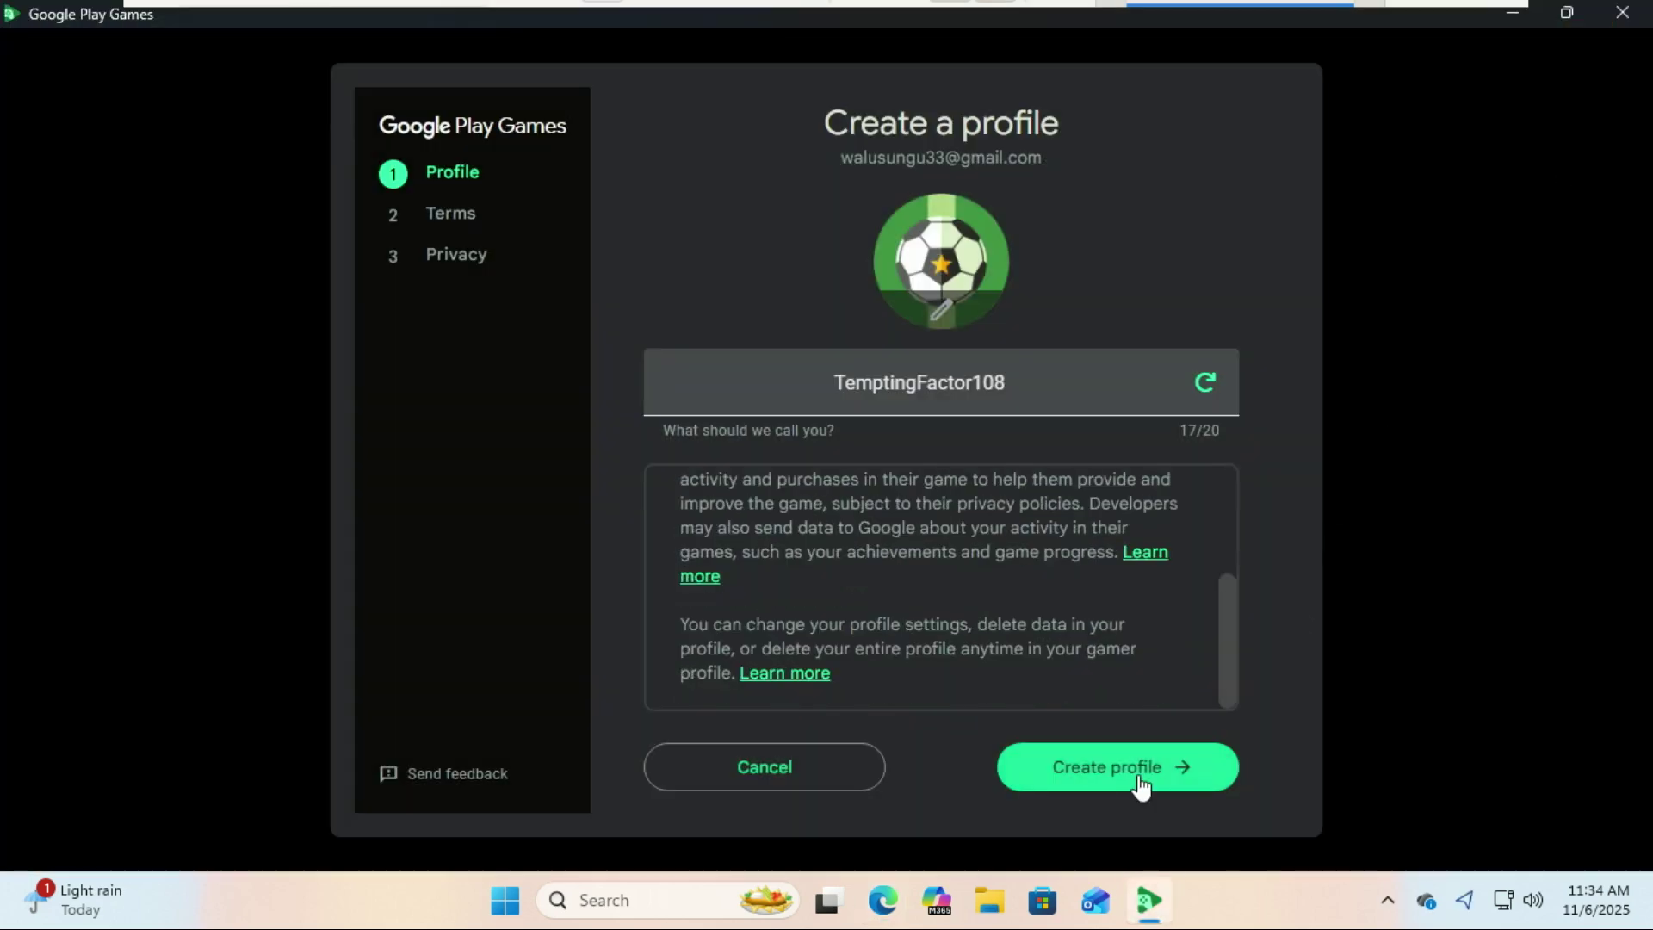
{"action": "left_click", "coordinate": [1136, 773]}
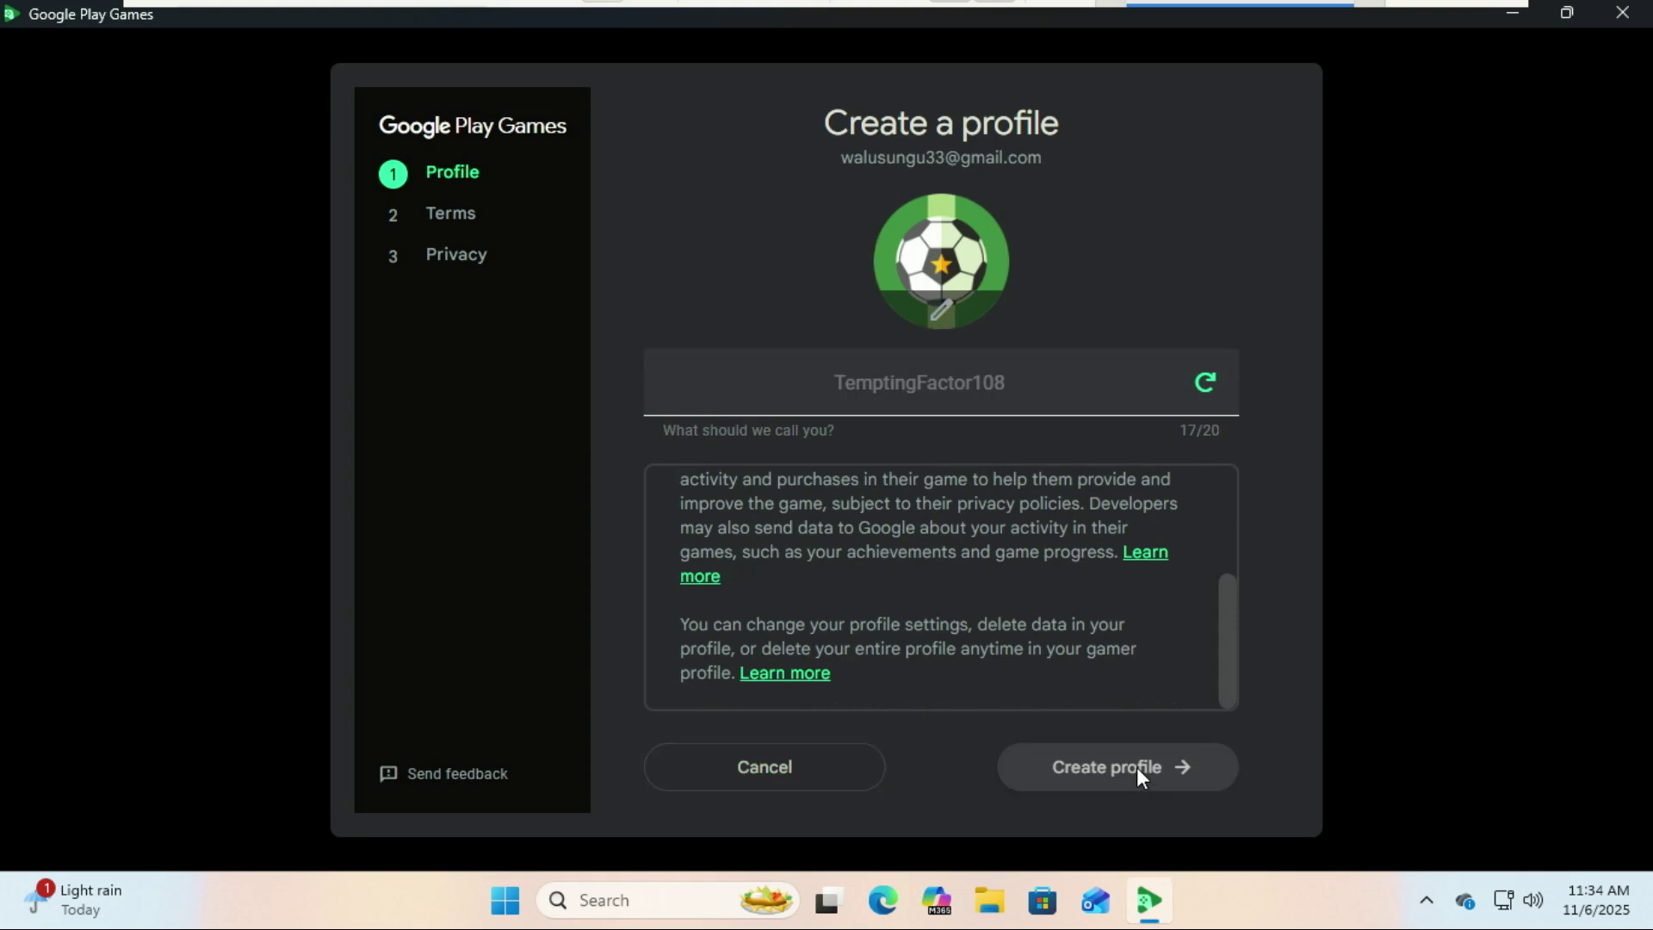
{"action": "left_click", "coordinate": [1119, 775]}
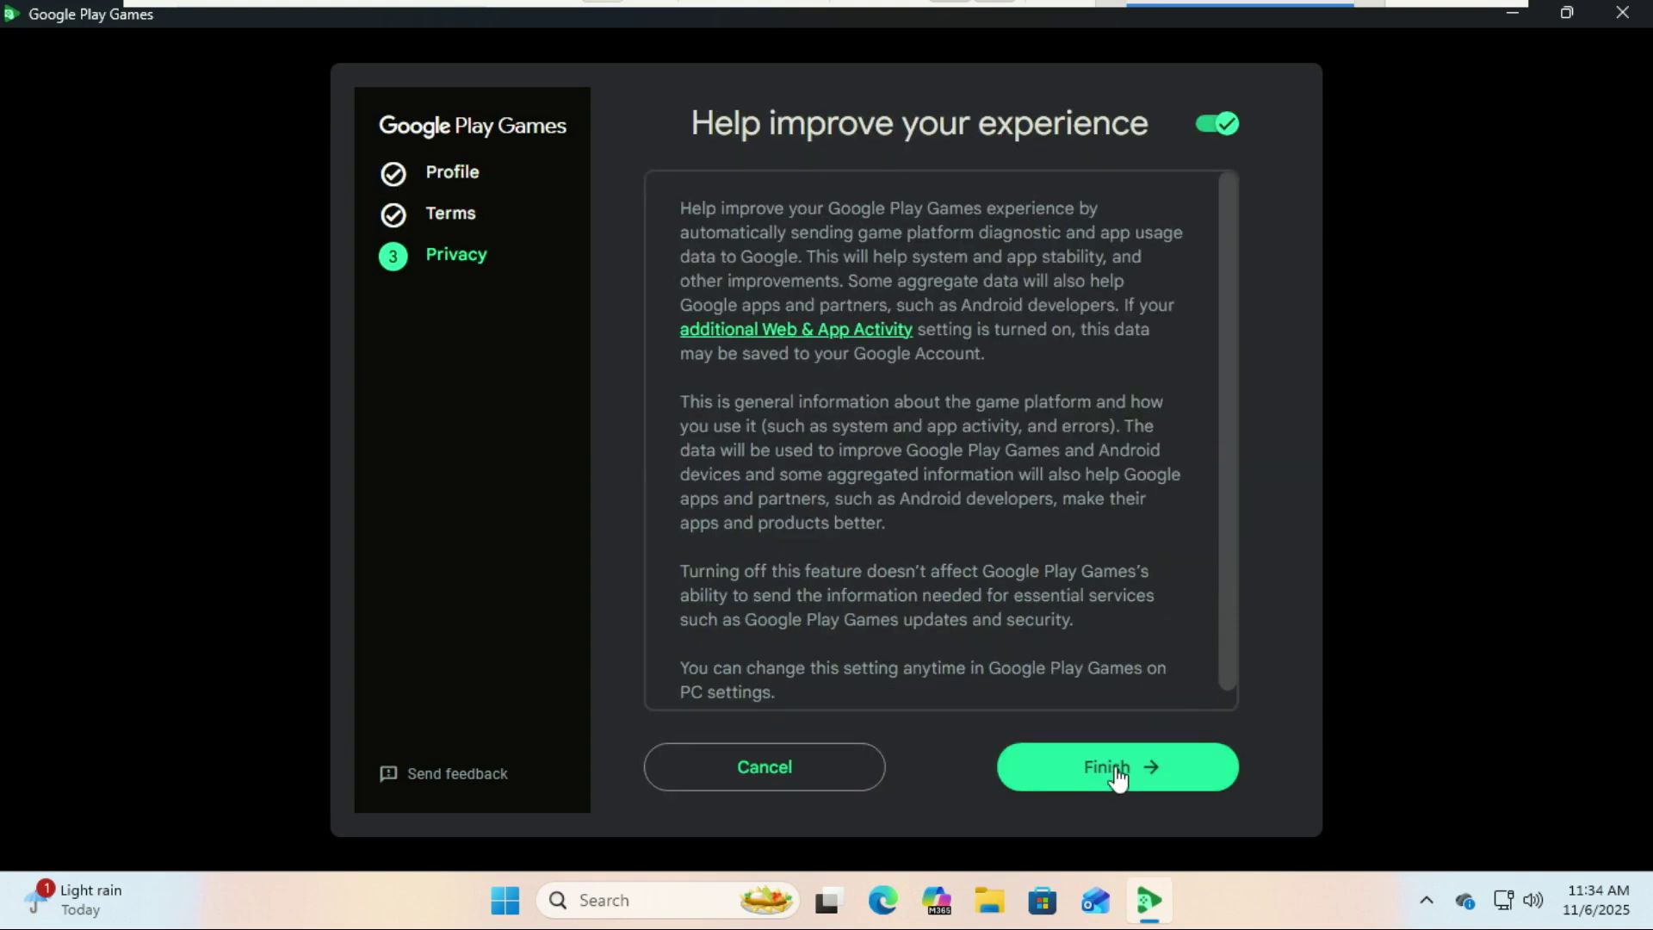
{"action": "left_click", "coordinate": [1140, 770]}
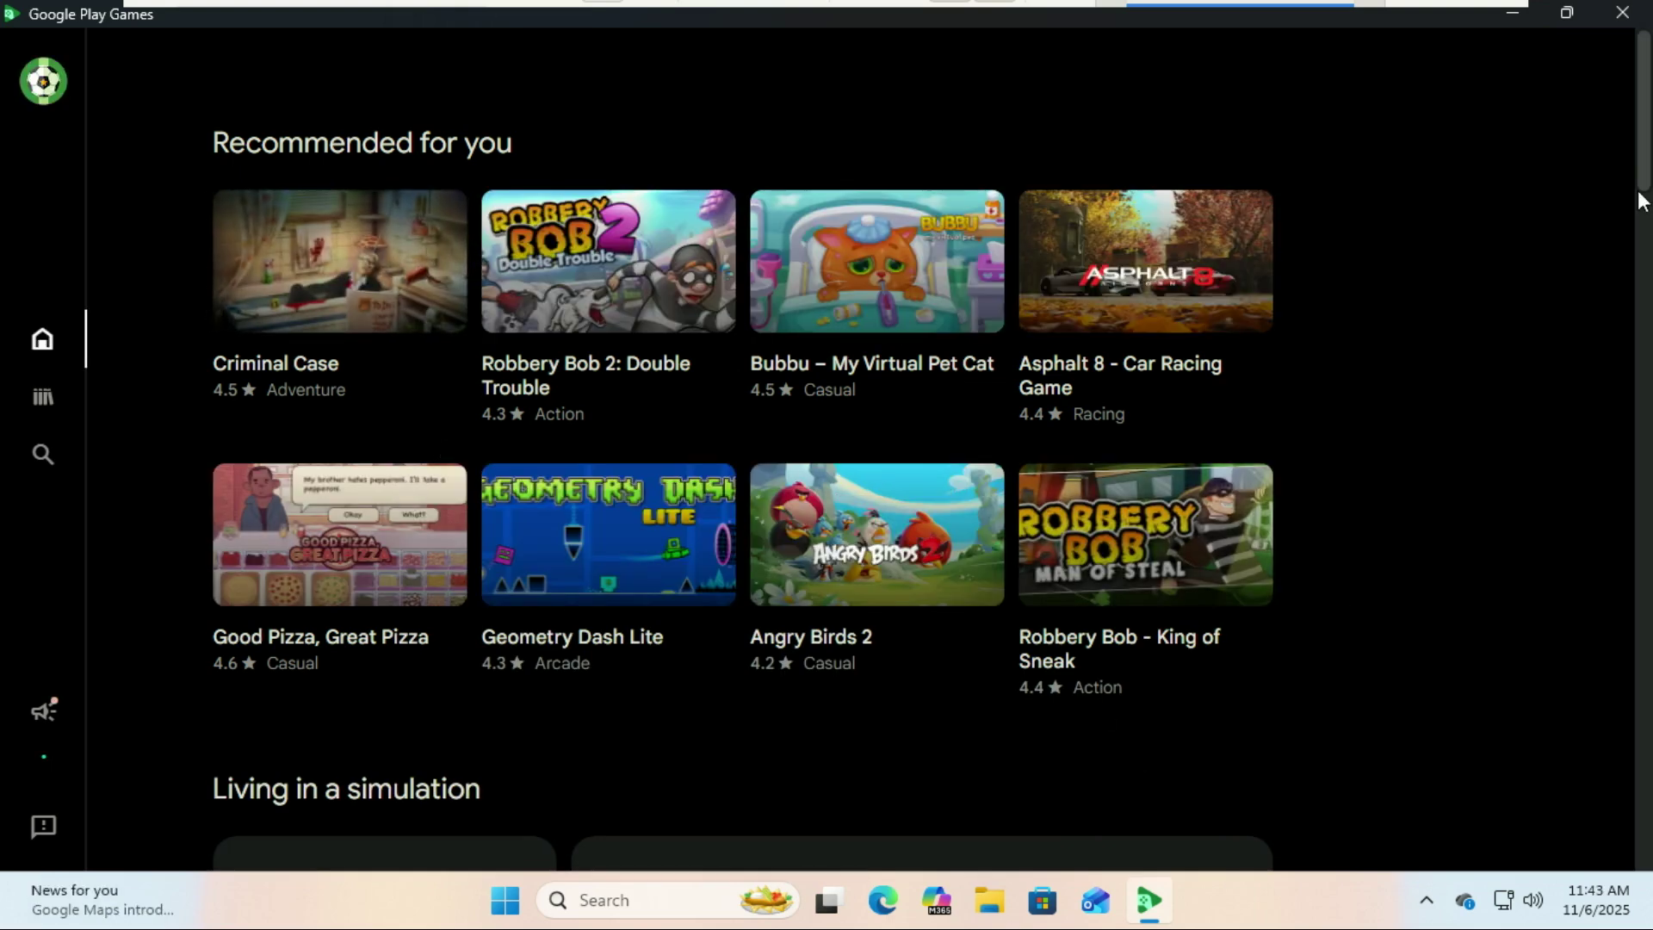
- Look through the recommended and categorized games on the home page down to its end and back up
{"action": "scroll", "coordinate": [1108, 708], "scroll_direction": "down", "scroll_amount": 1}
{"action": "scroll", "coordinate": [1184, 297], "scroll_direction": "down", "scroll_amount": 10}
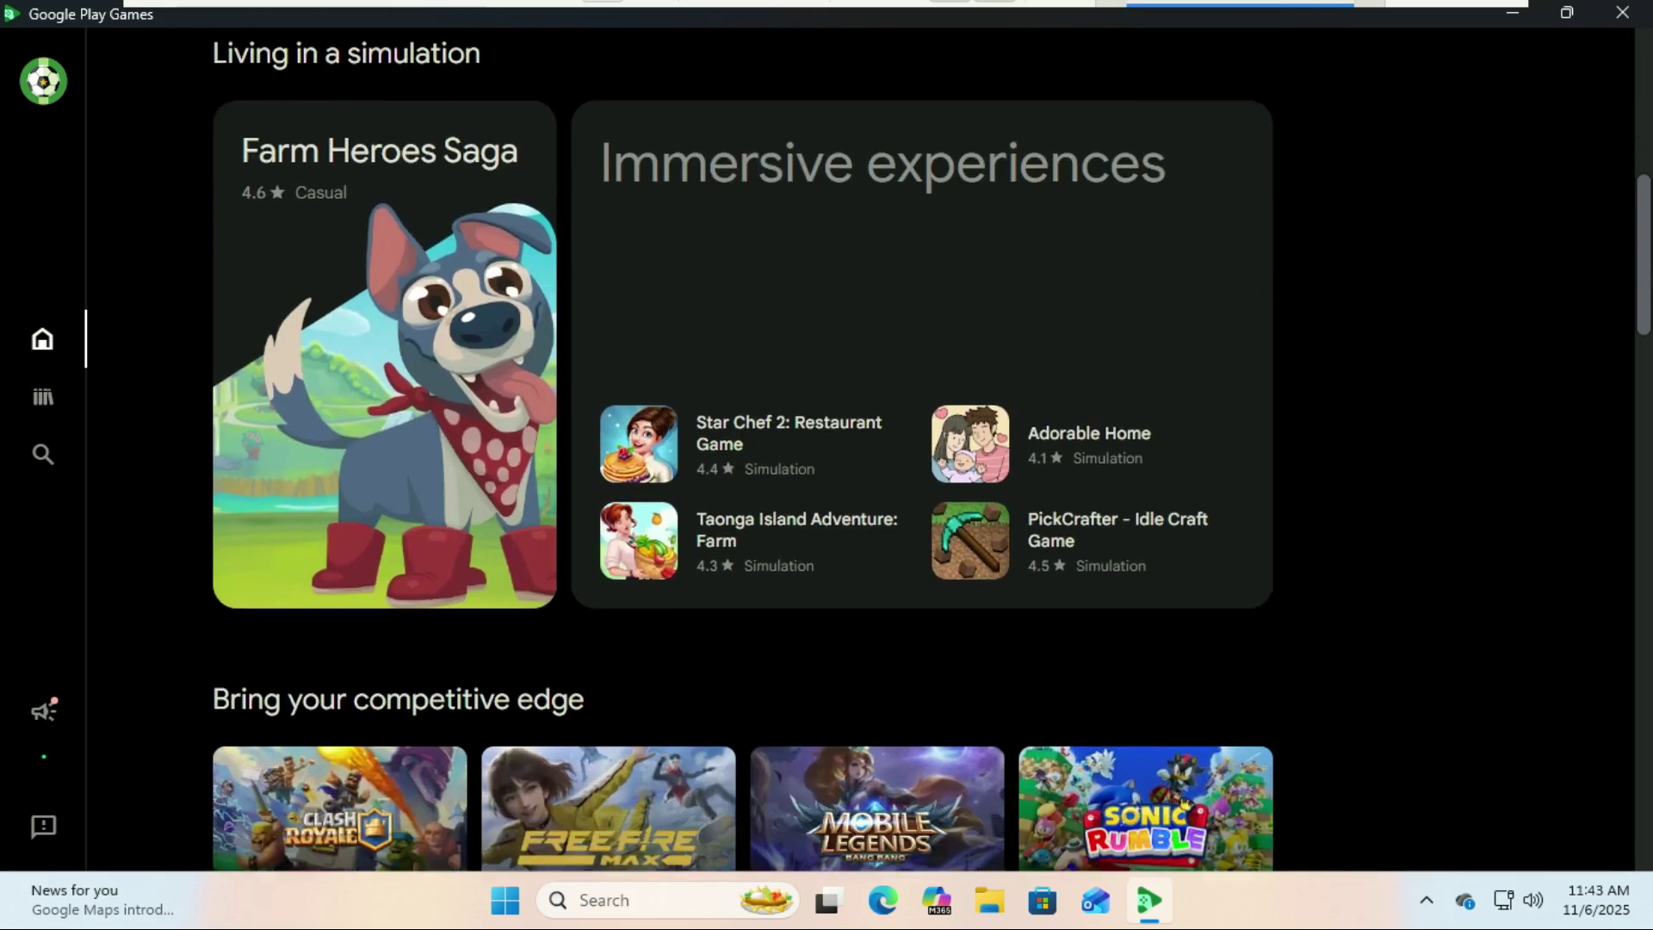
{"action": "scroll", "coordinate": [1184, 297], "scroll_direction": "down", "scroll_amount": 16}
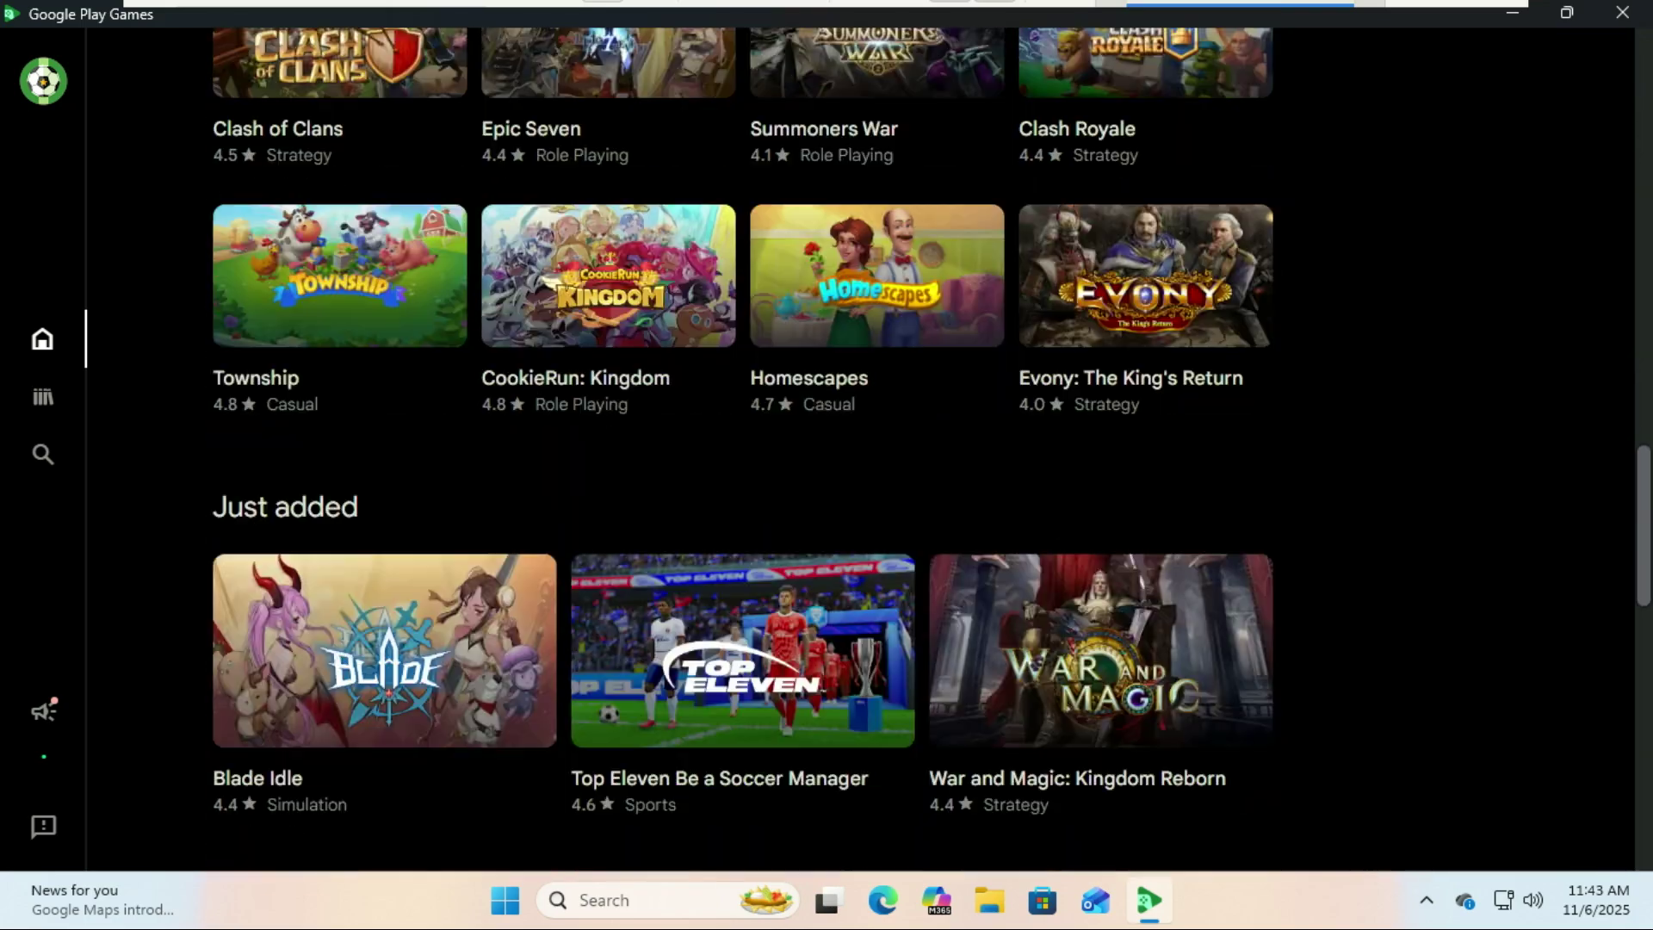
{"action": "scroll", "coordinate": [827, 456], "scroll_direction": "down", "scroll_amount": 6}
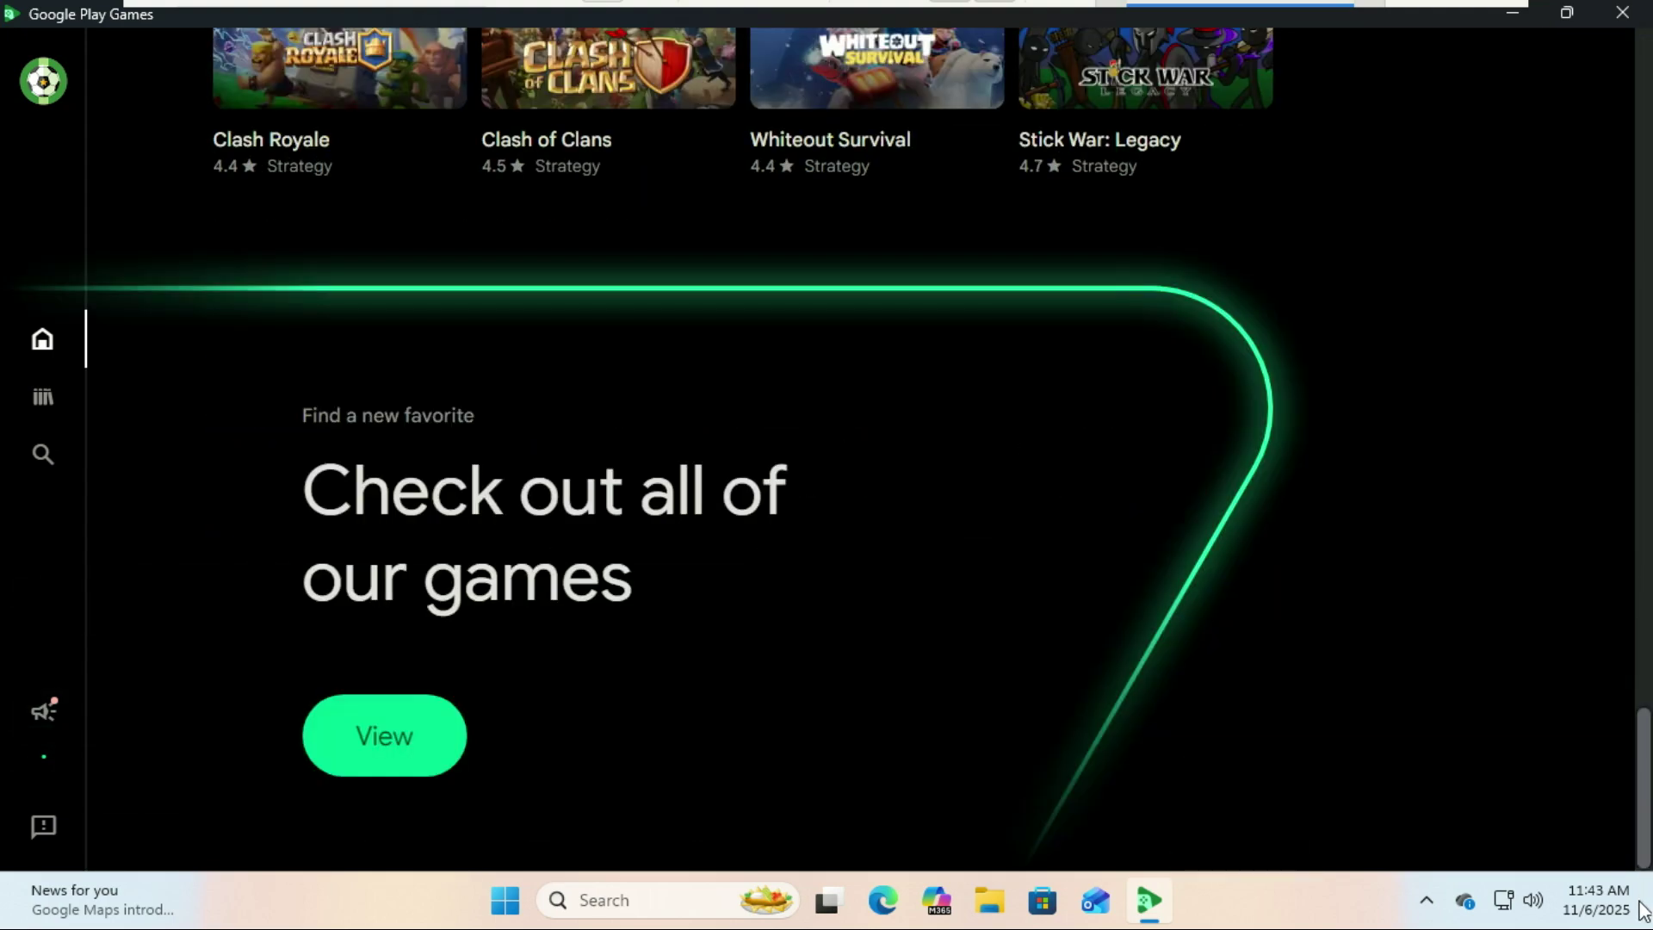
{"action": "scroll", "coordinate": [1613, 681], "scroll_direction": "up", "scroll_amount": 7}
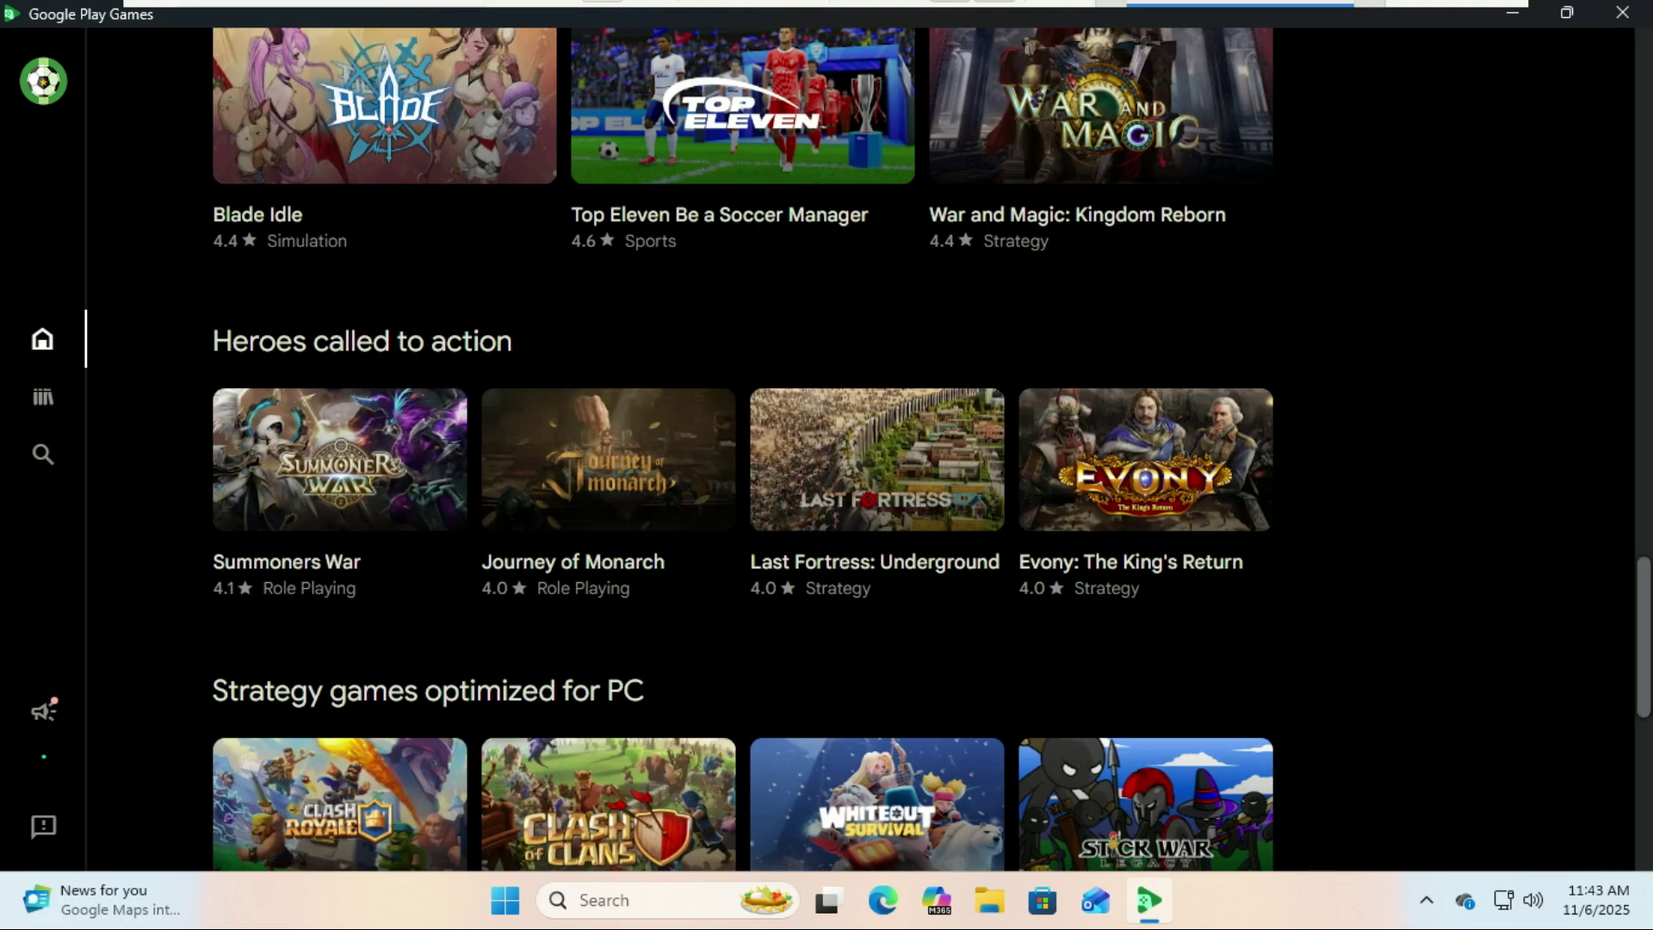
{"action": "scroll", "coordinate": [1613, 257], "scroll_direction": "up", "scroll_amount": 10}
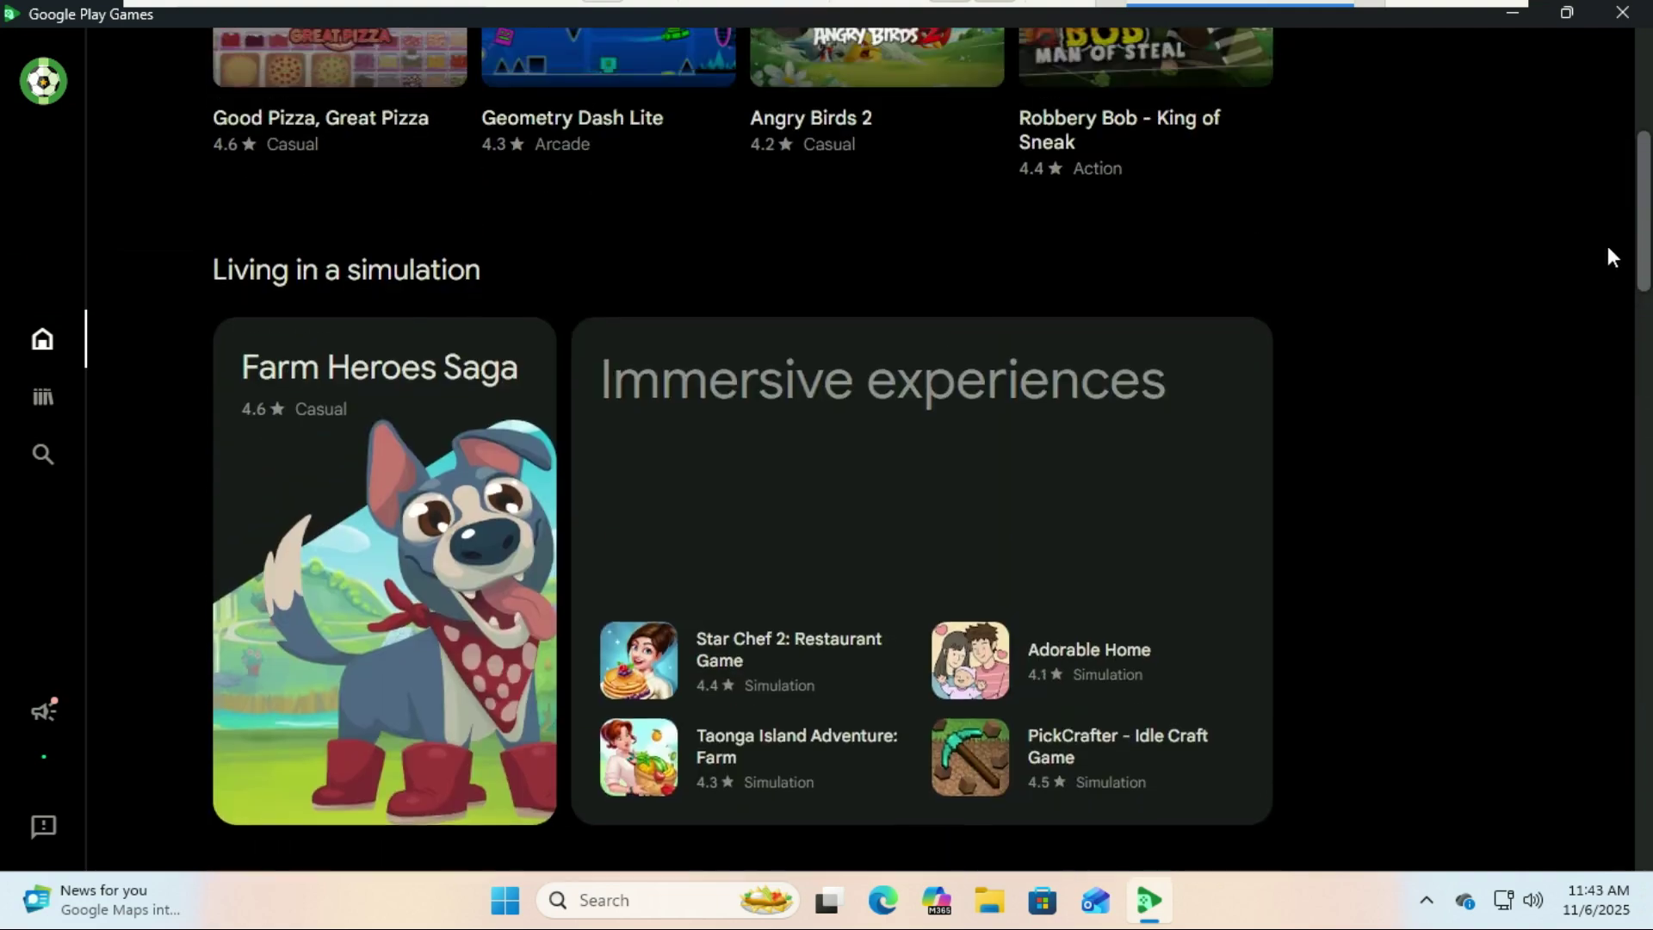
{"action": "scroll", "coordinate": [1607, 249], "scroll_direction": "up", "scroll_amount": 5}
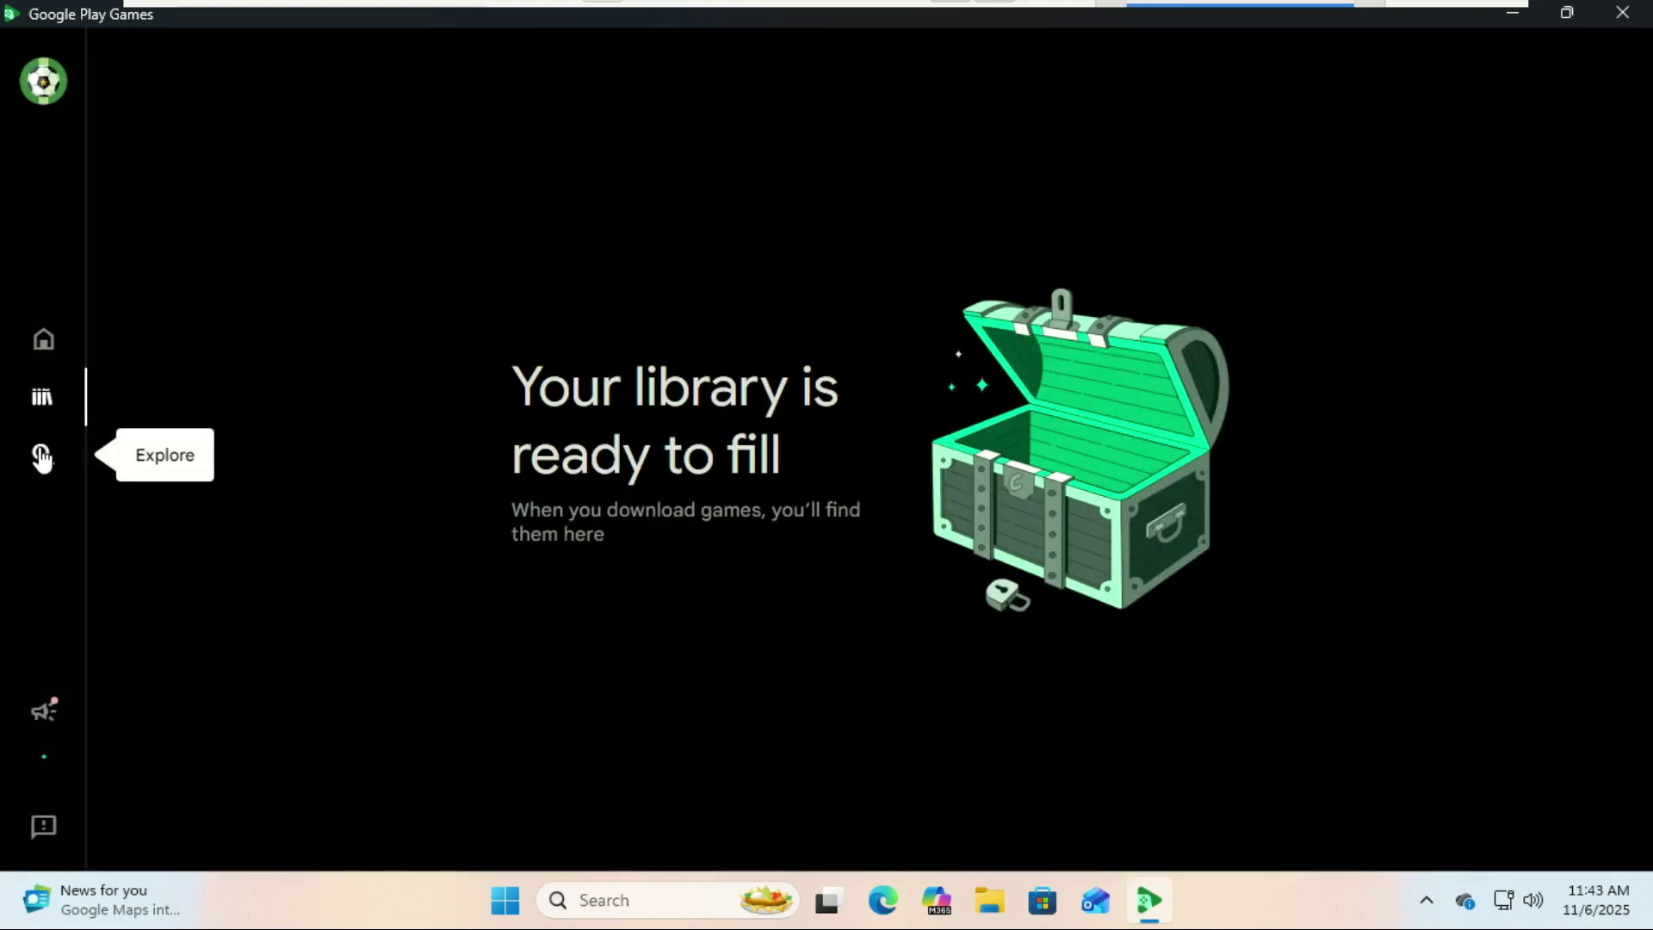
- Open the Free Fire MAX details page from the Explore catalogue
{"action": "left_click", "coordinate": [41, 457]}
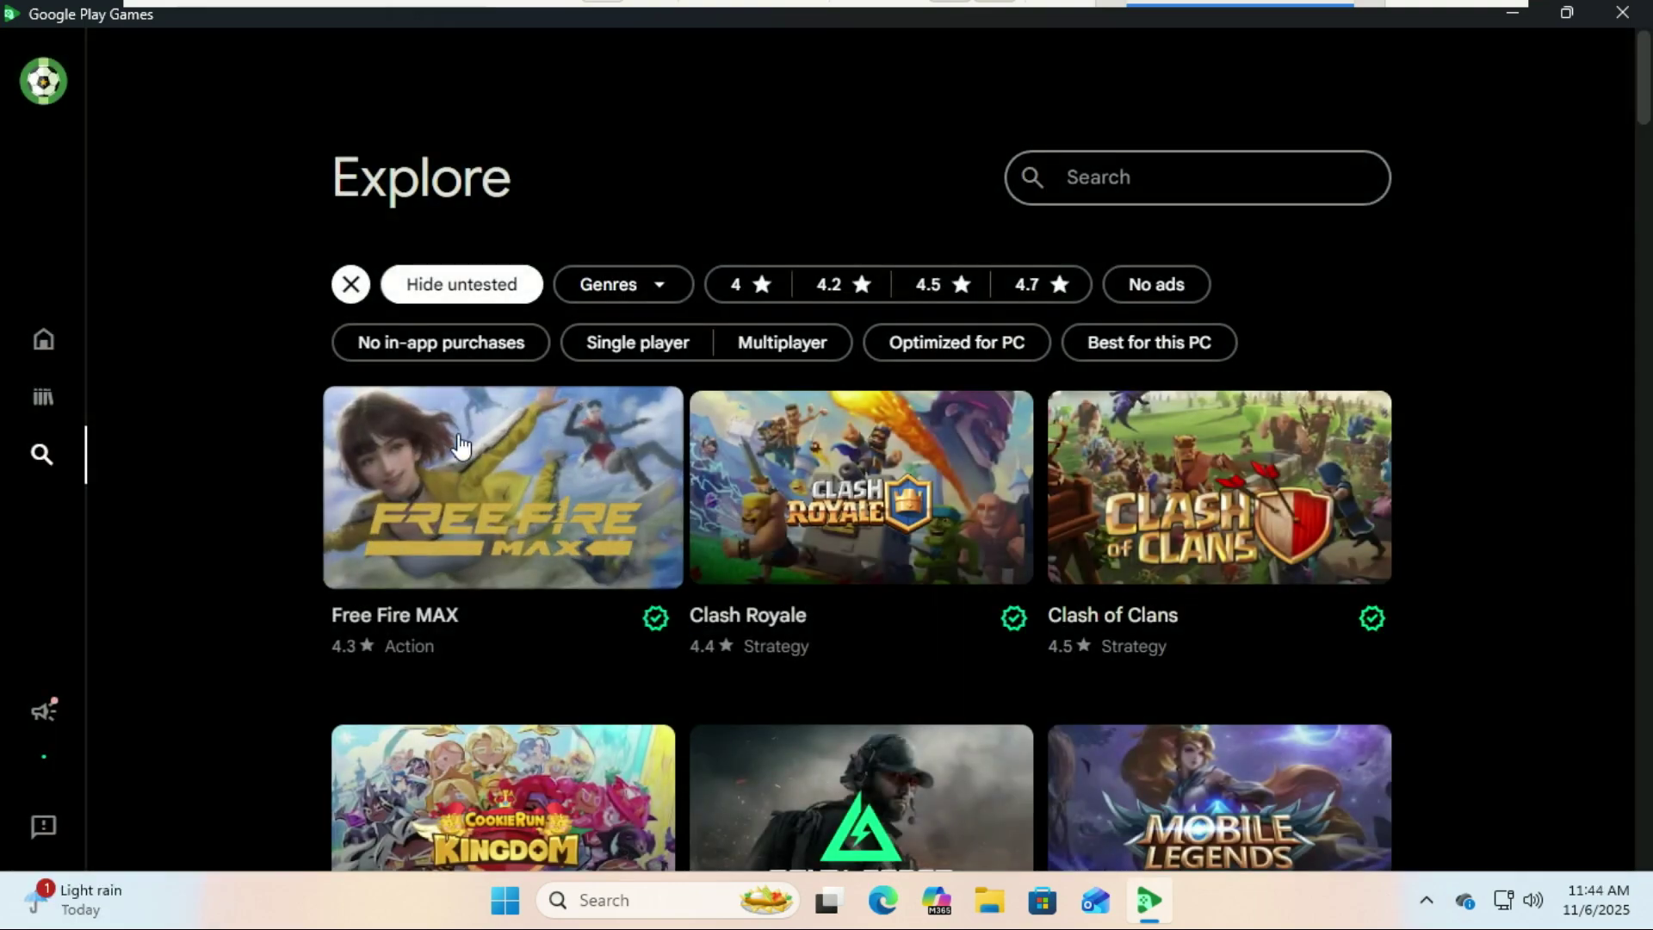
{"action": "left_click", "coordinate": [458, 441]}
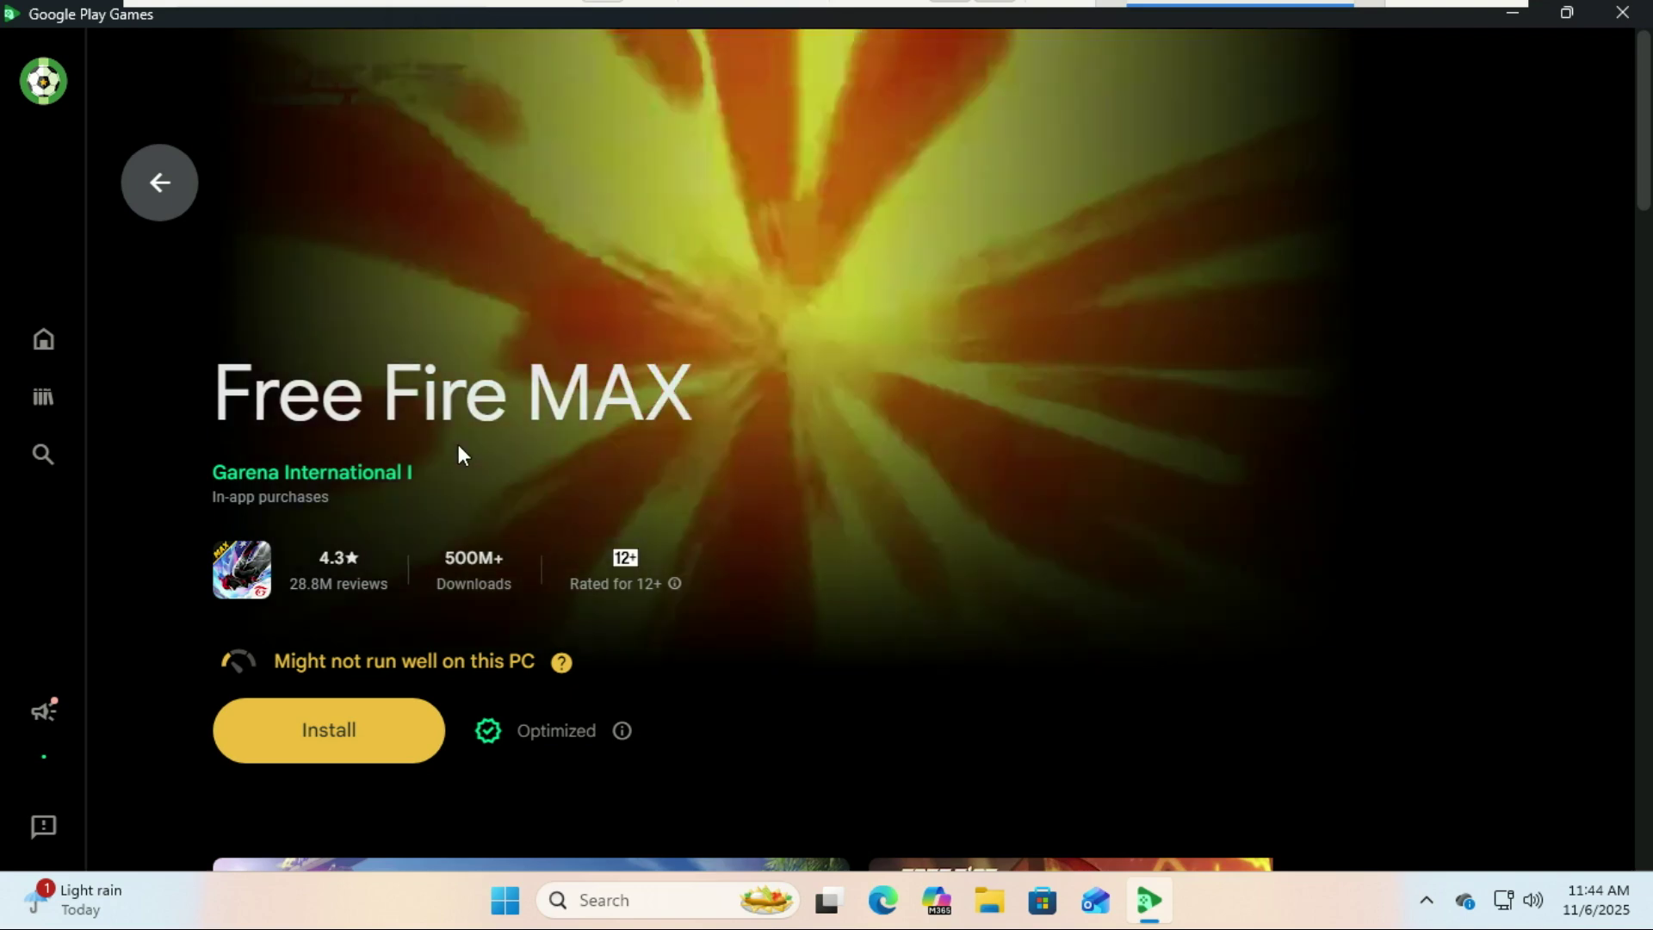